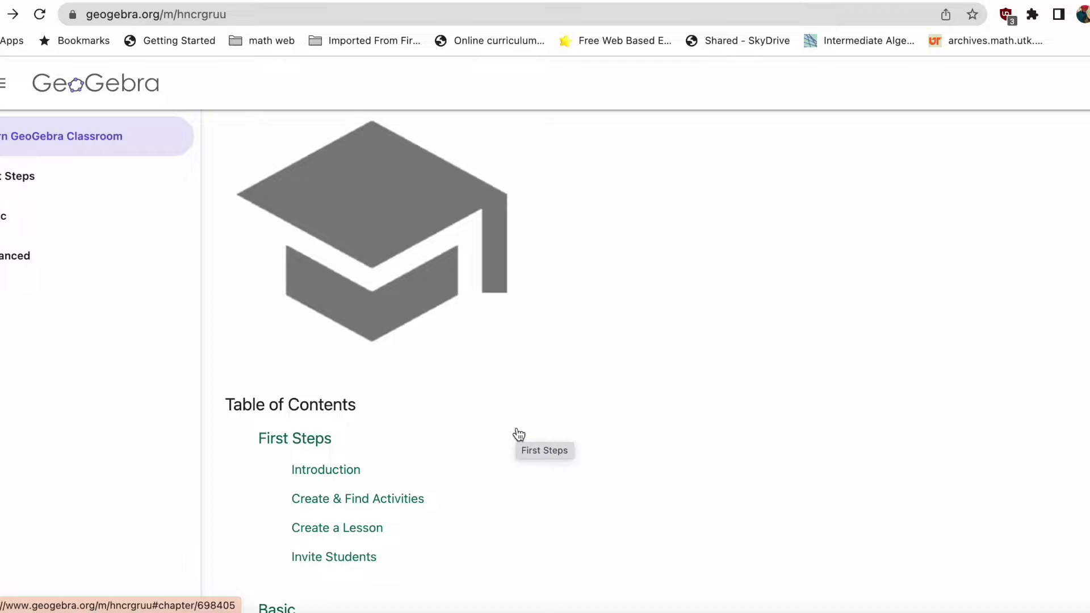
Scroll the Learn GeoGebra Classroom contents and open the First Steps chapter
scroll(519, 435, down, 3)
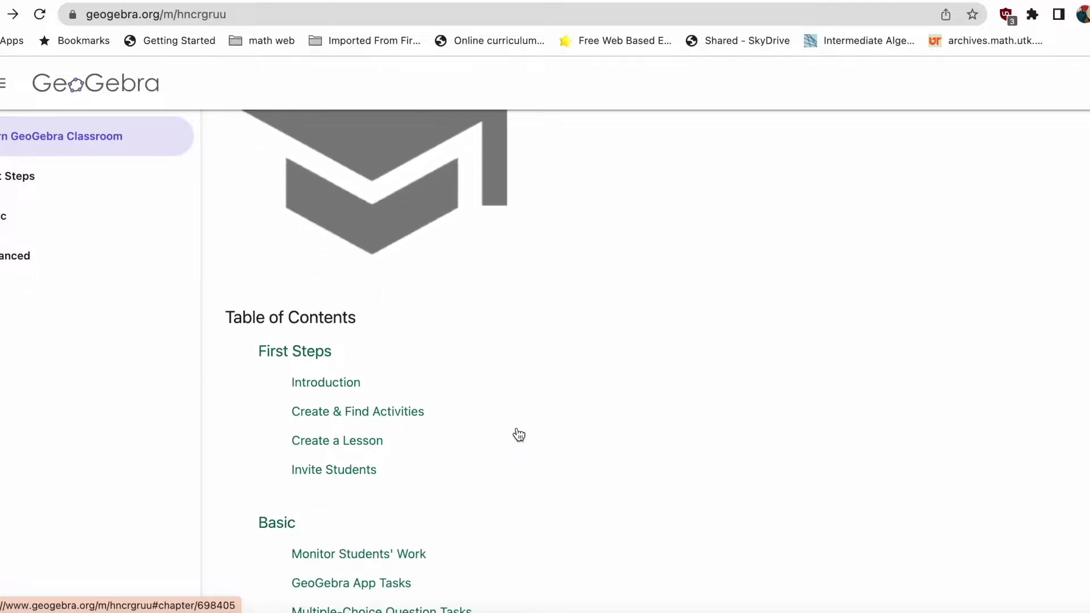
scroll(519, 435, down, 1)
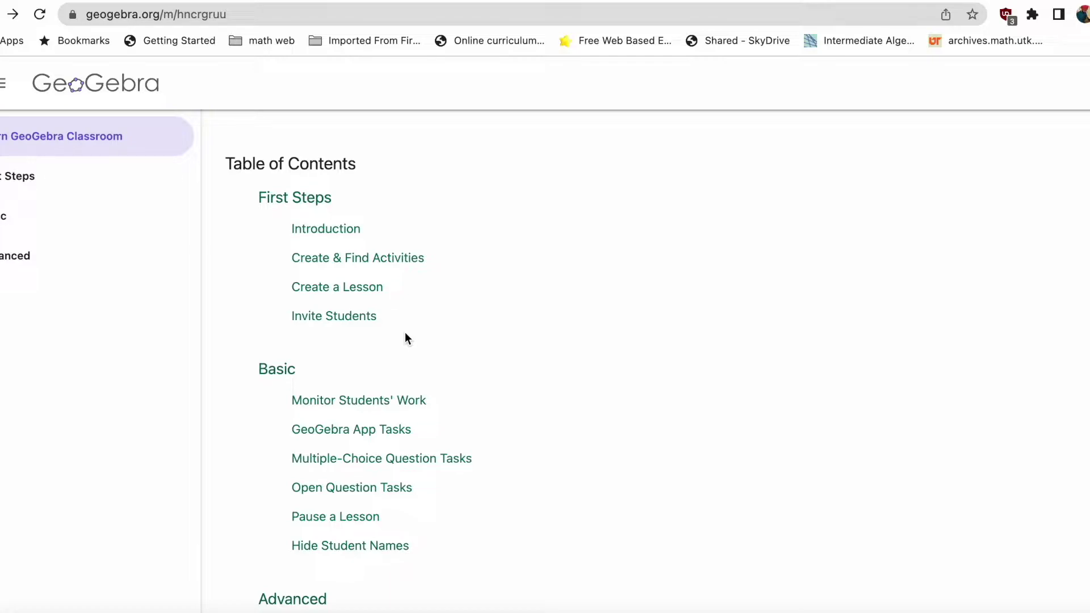
click(308, 199)
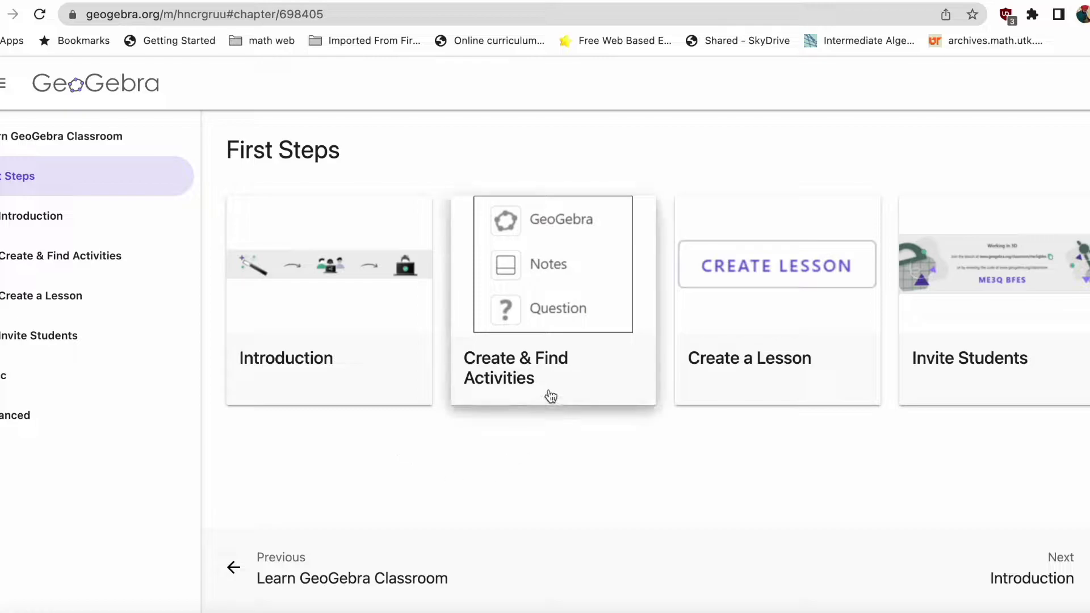
Read through the Introduction lesson, then move on to Create & Find Activities
click(338, 382)
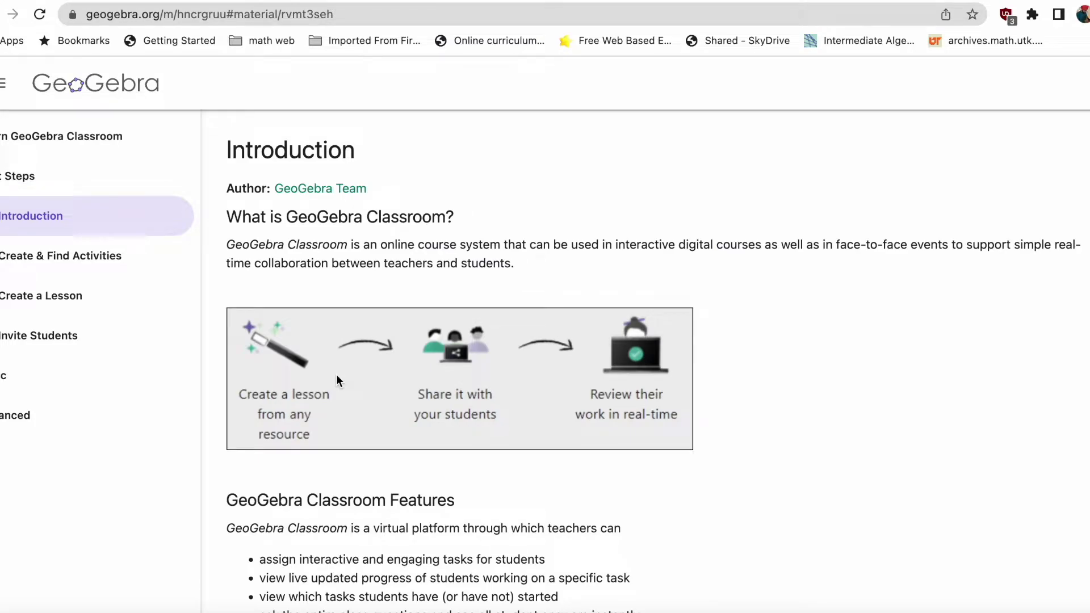
scroll(336, 379, down, 3)
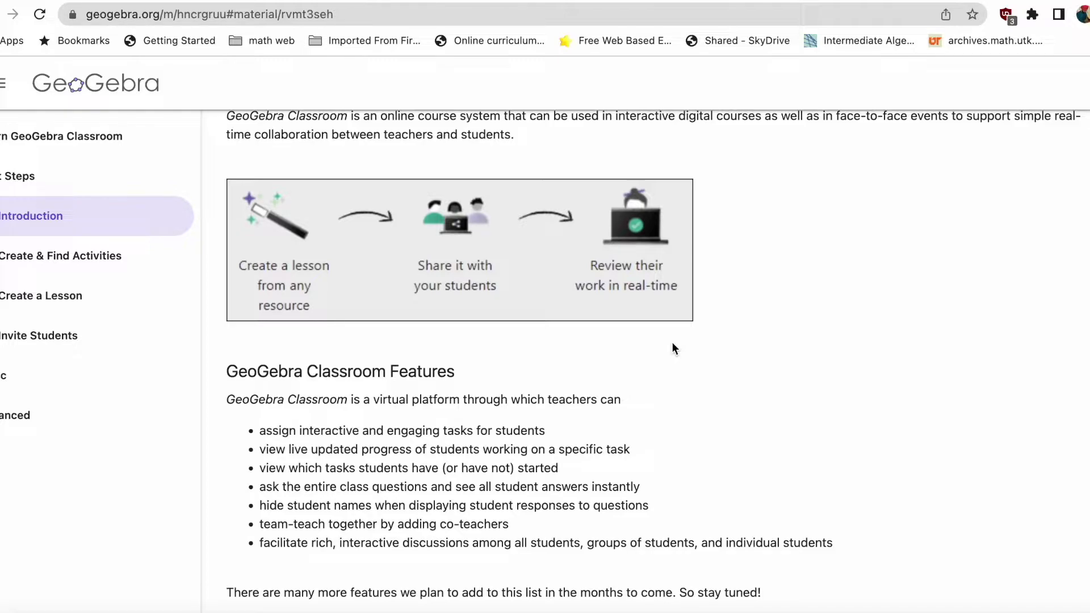
scroll(672, 345, down, 3)
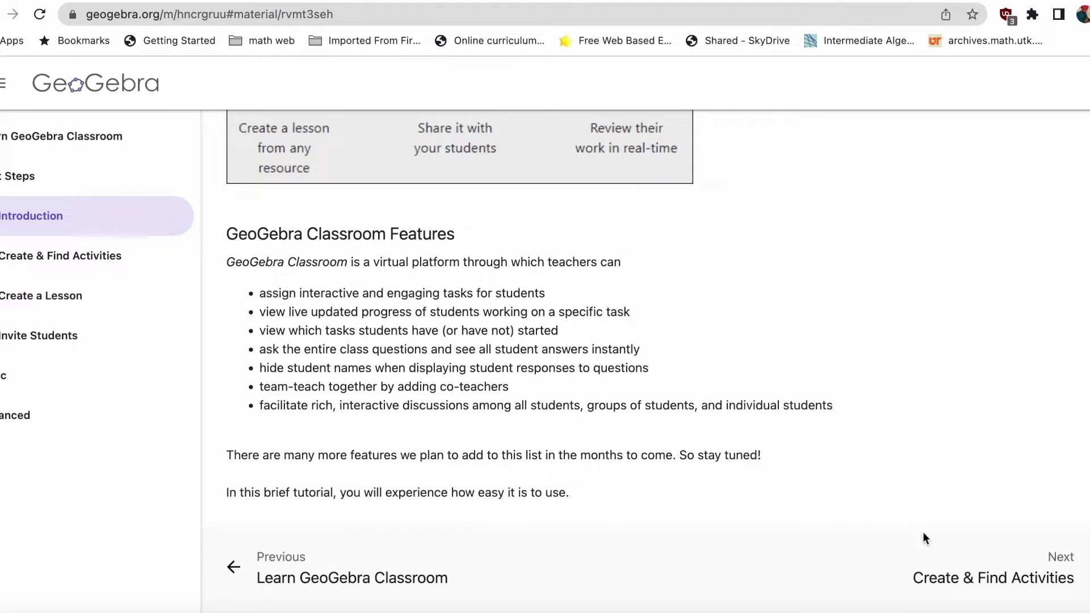
click(956, 576)
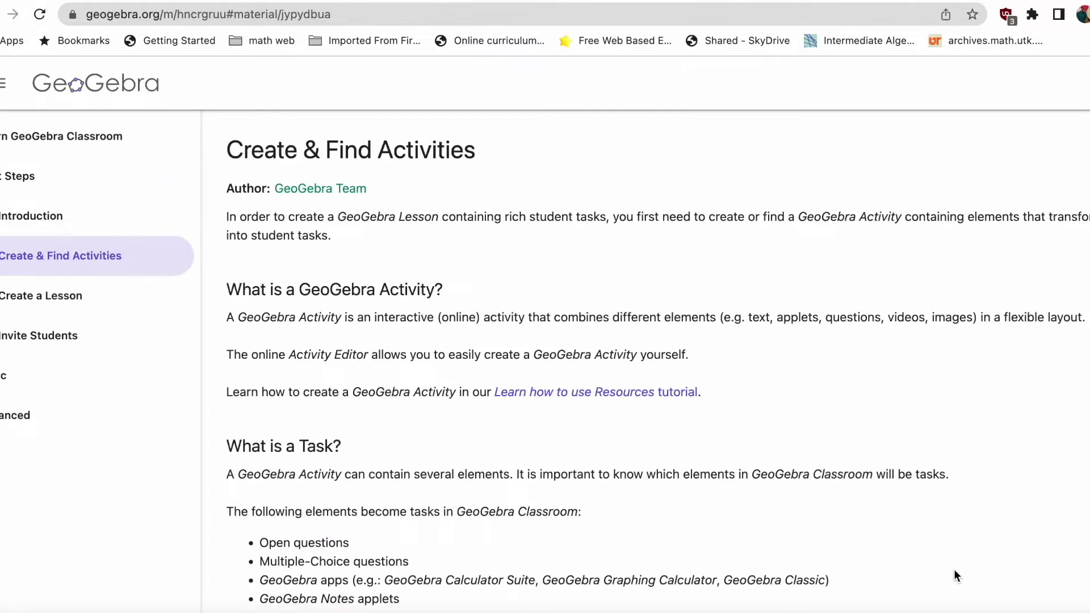
scroll(954, 575, down, 3)
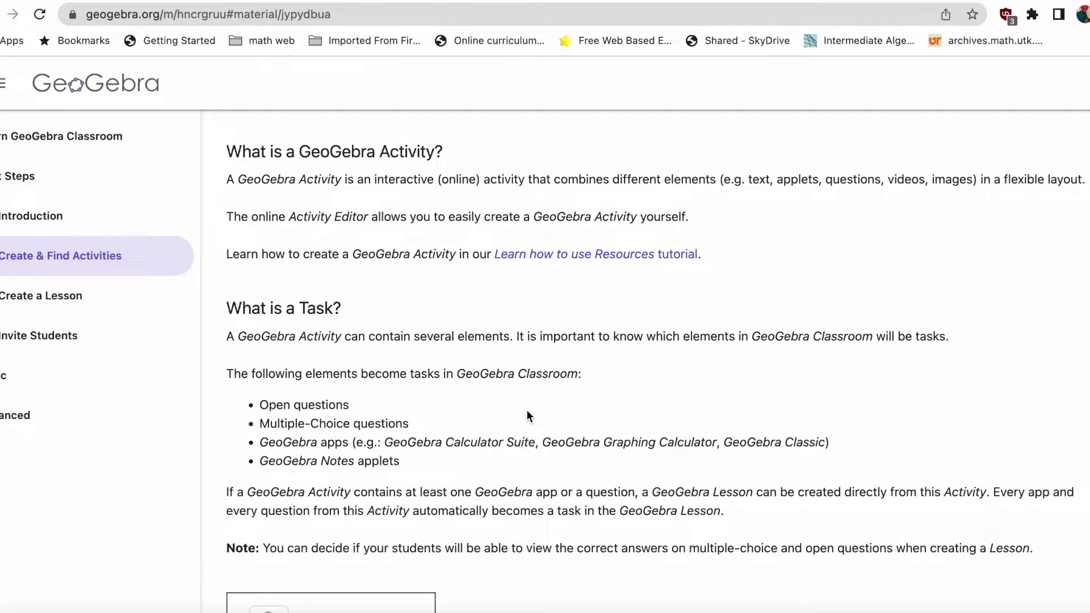
scroll(526, 410, down, 2)
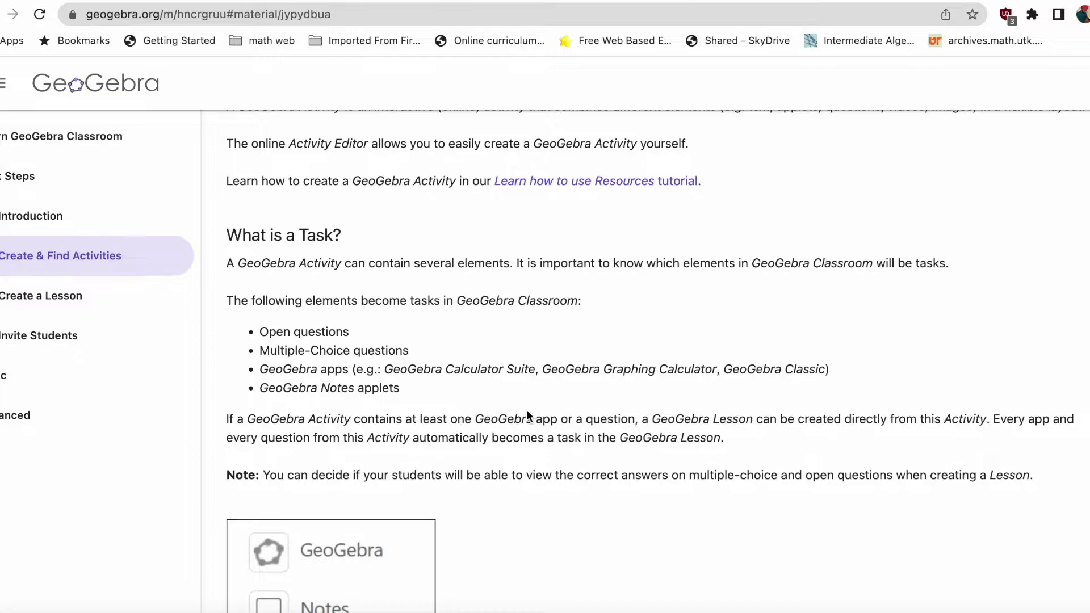
scroll(526, 410, down, 5)
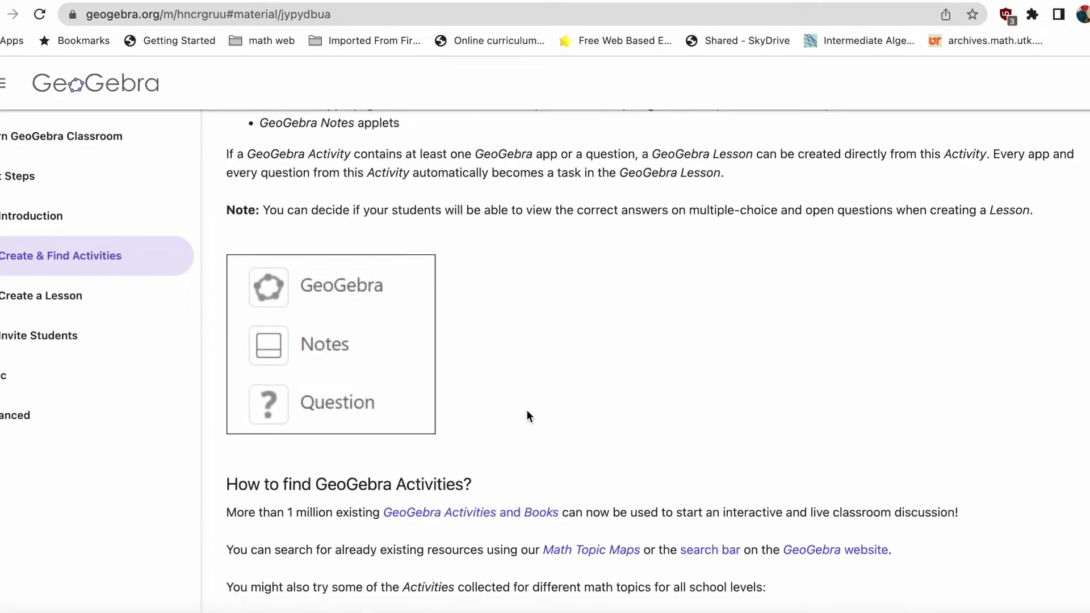
scroll(526, 410, down, 1)
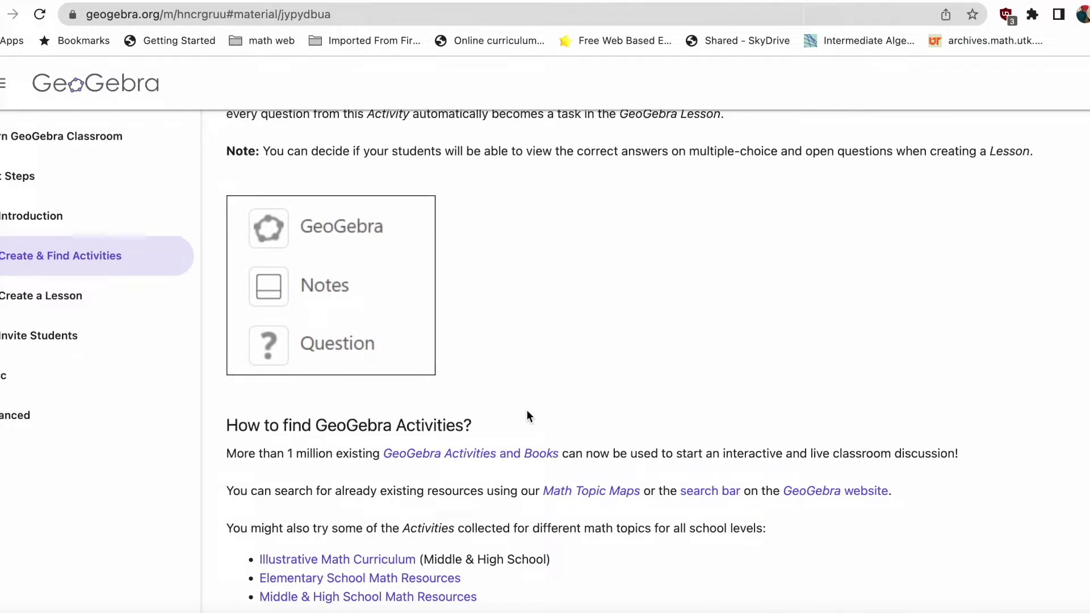
scroll(527, 416, up, 1)
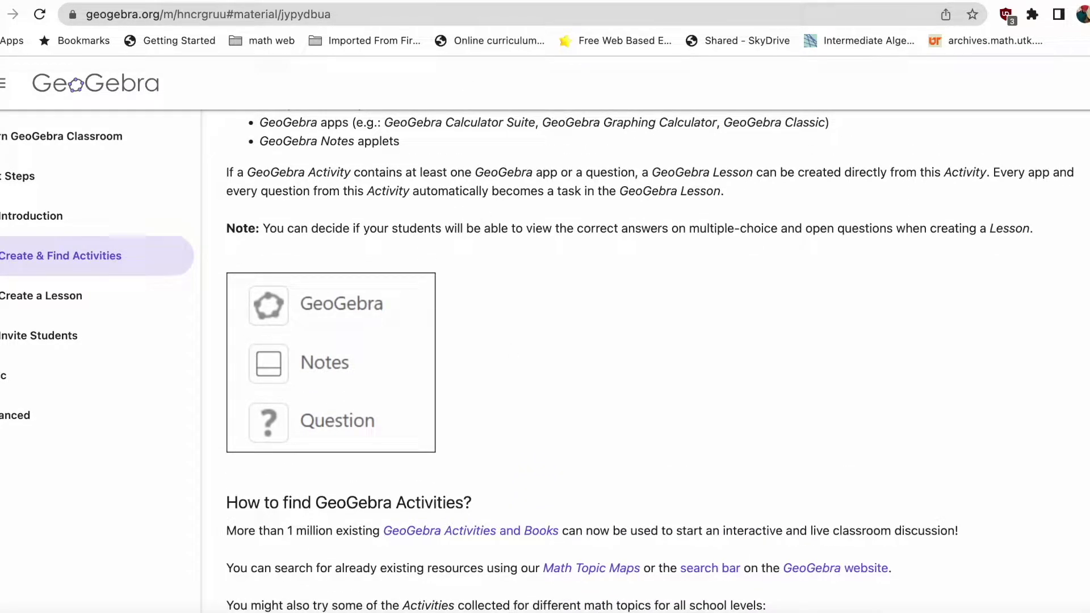
key(super+t)
Load geogebra.org in a new tab and sign in with a Google account
text(geogebra.org)
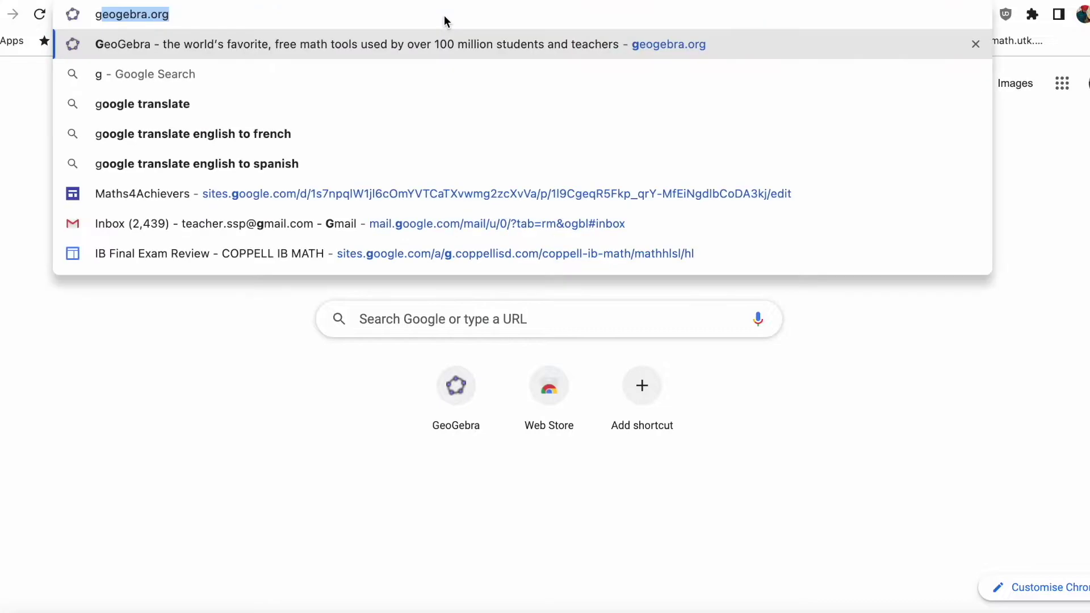
key(Return)
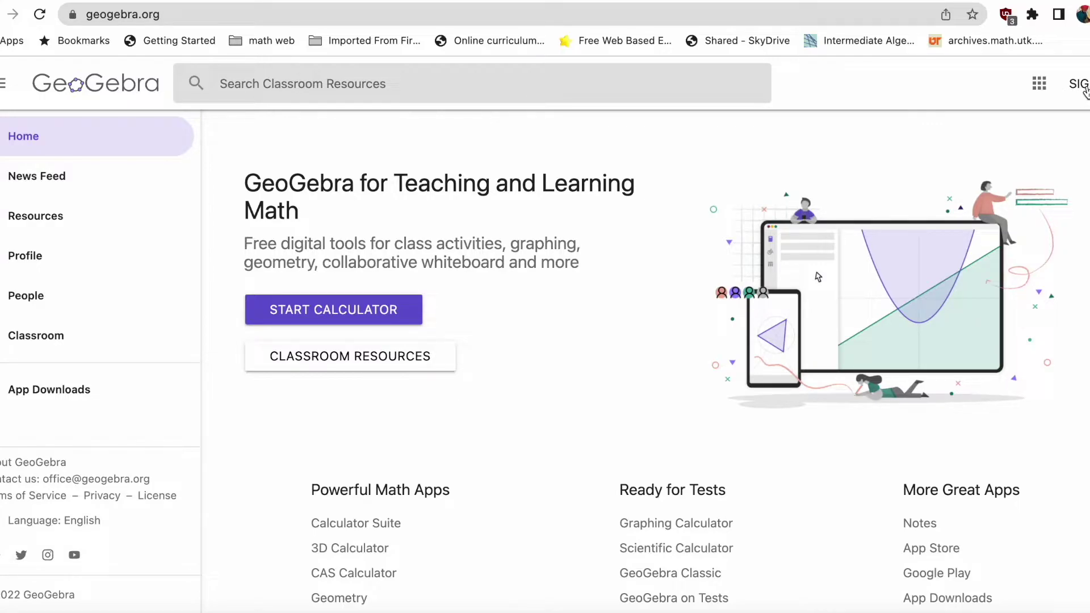
click(1080, 85)
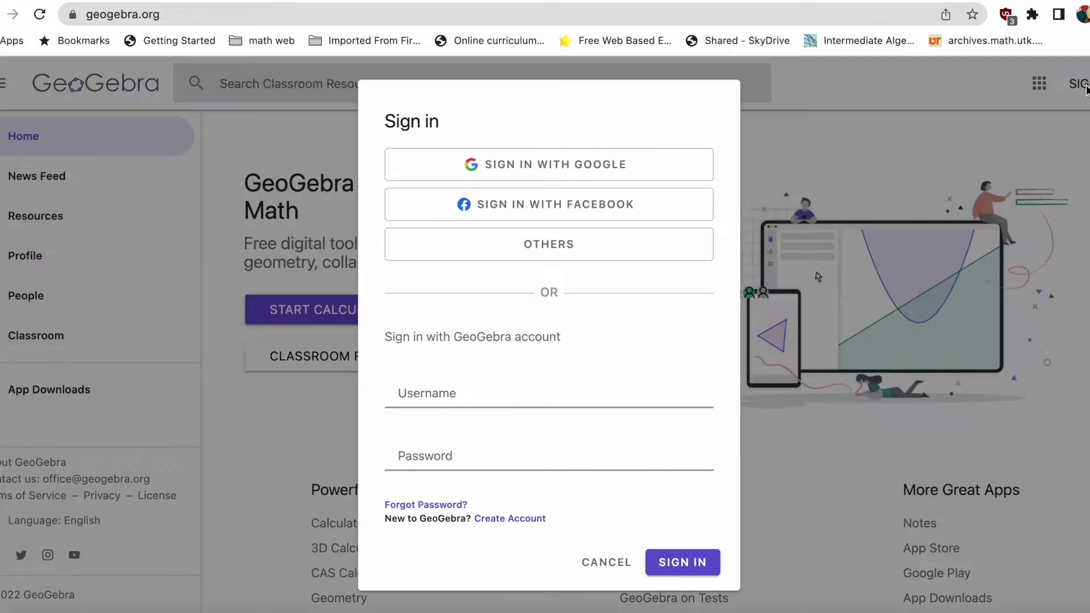
click(563, 164)
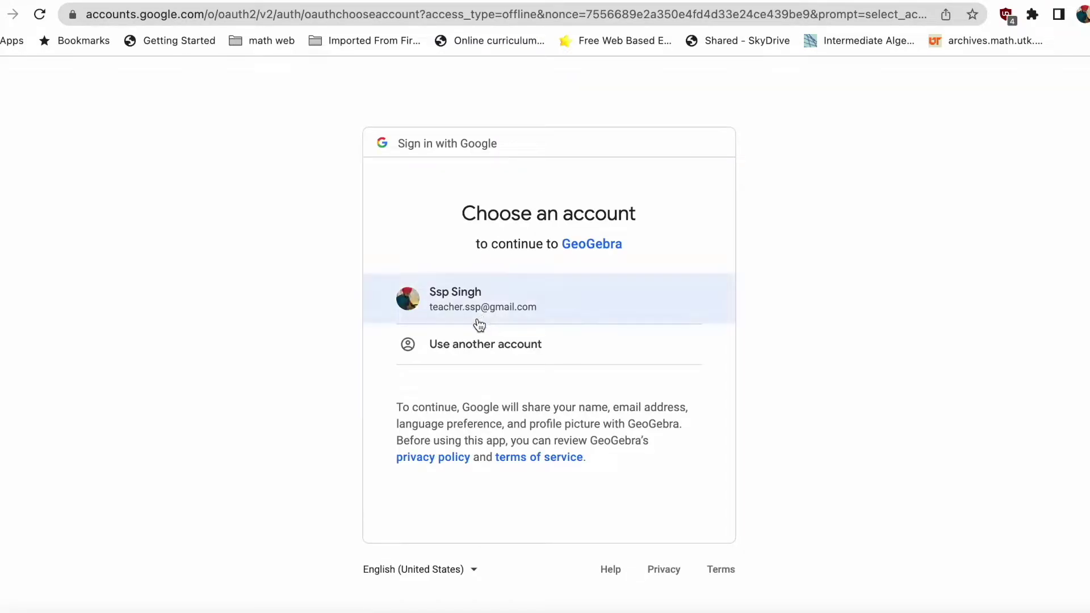
click(478, 324)
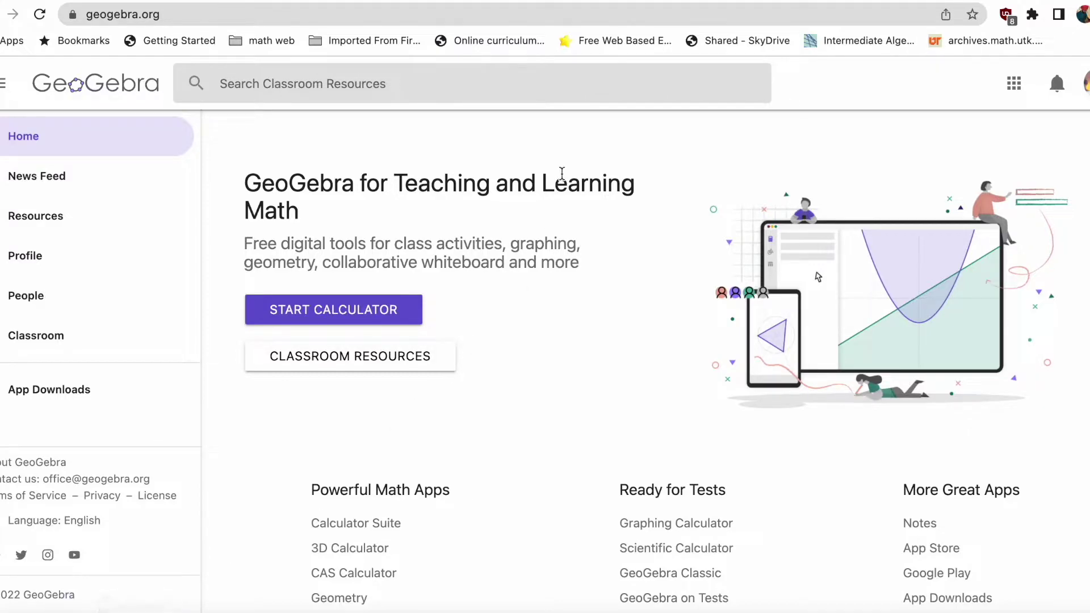
click(331, 97)
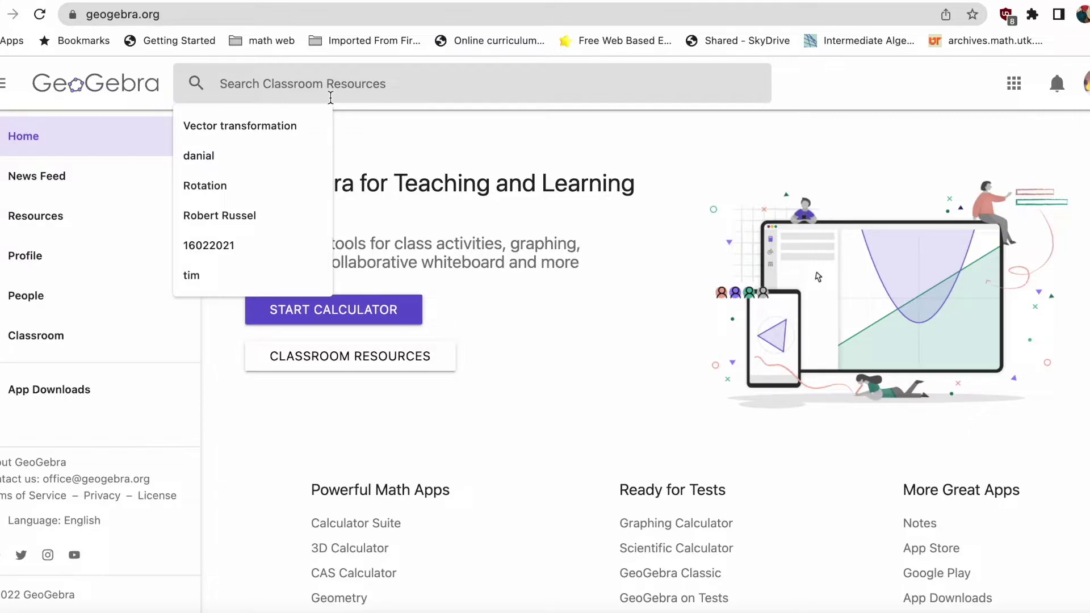
Browse Classroom Resources to the Geometry row and open Parallel Lines in the Coordinate Plane
click(64, 221)
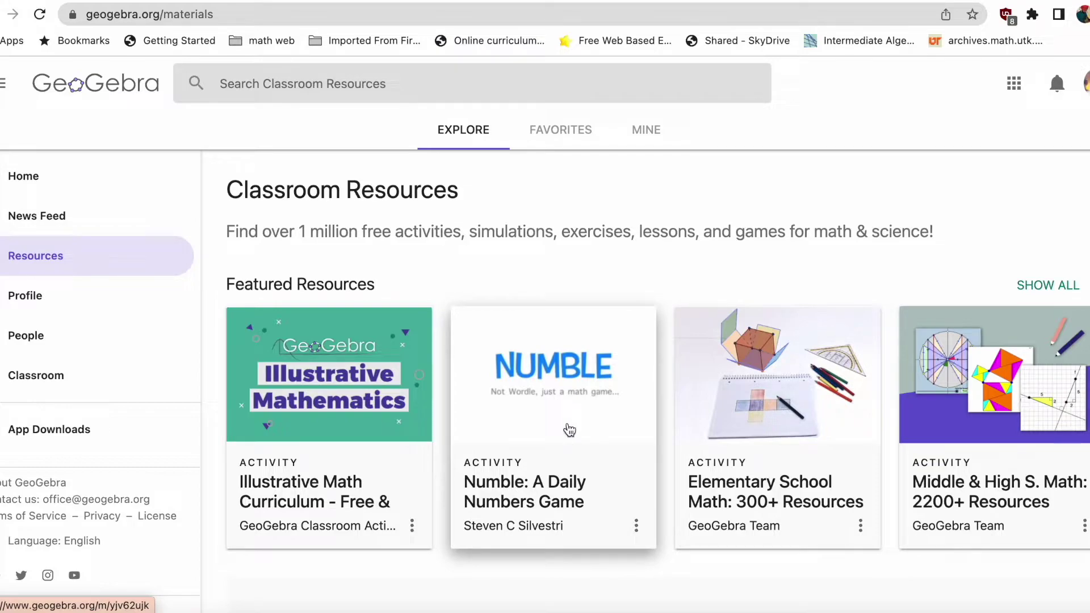
scroll(569, 430, down, 12)
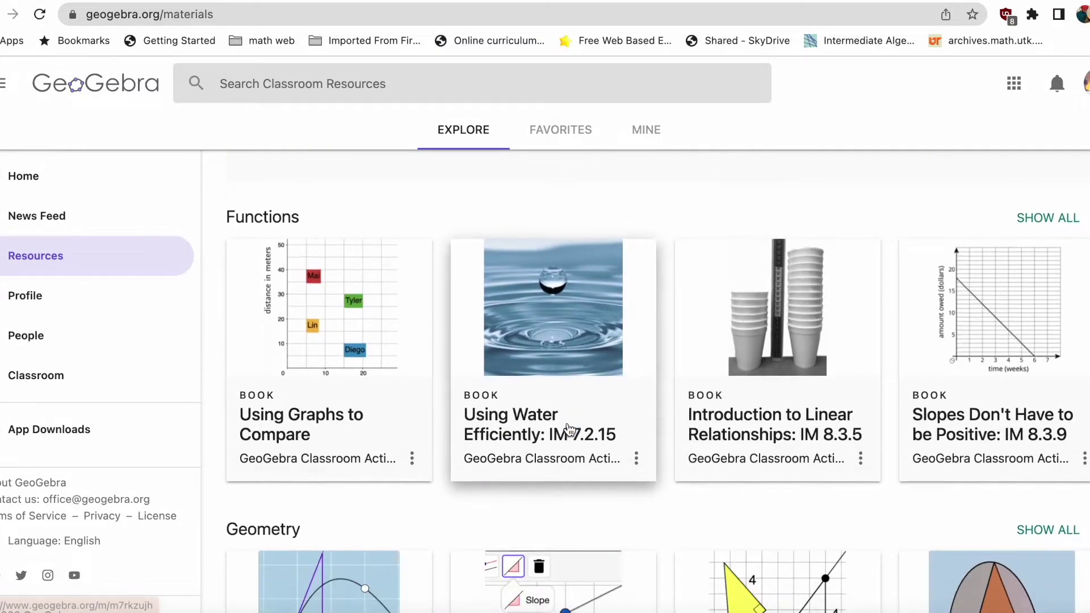
scroll(569, 427, down, 7)
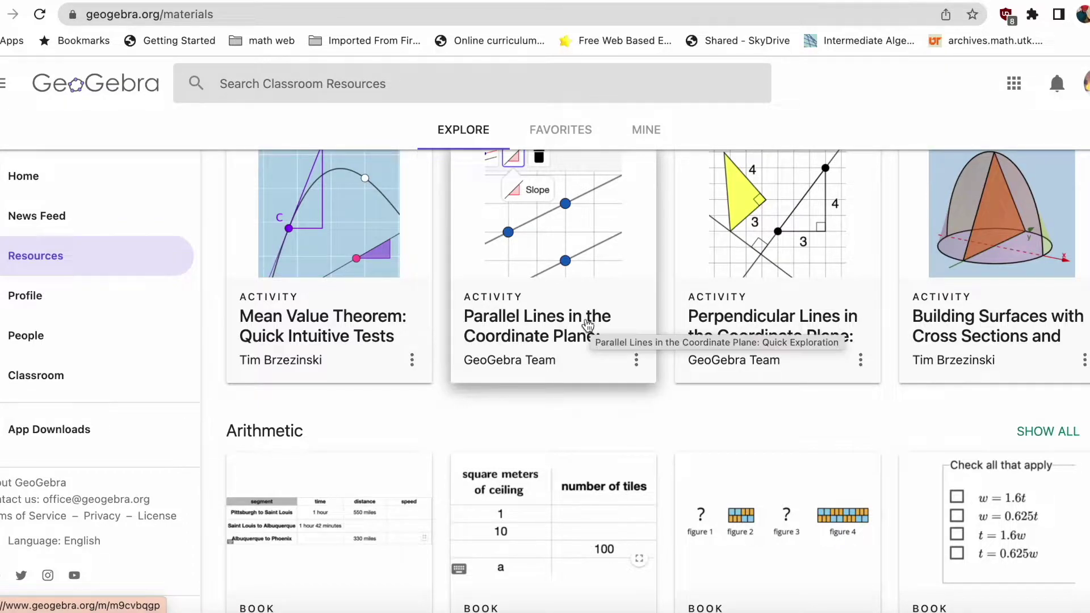
scroll(585, 326, up, 1)
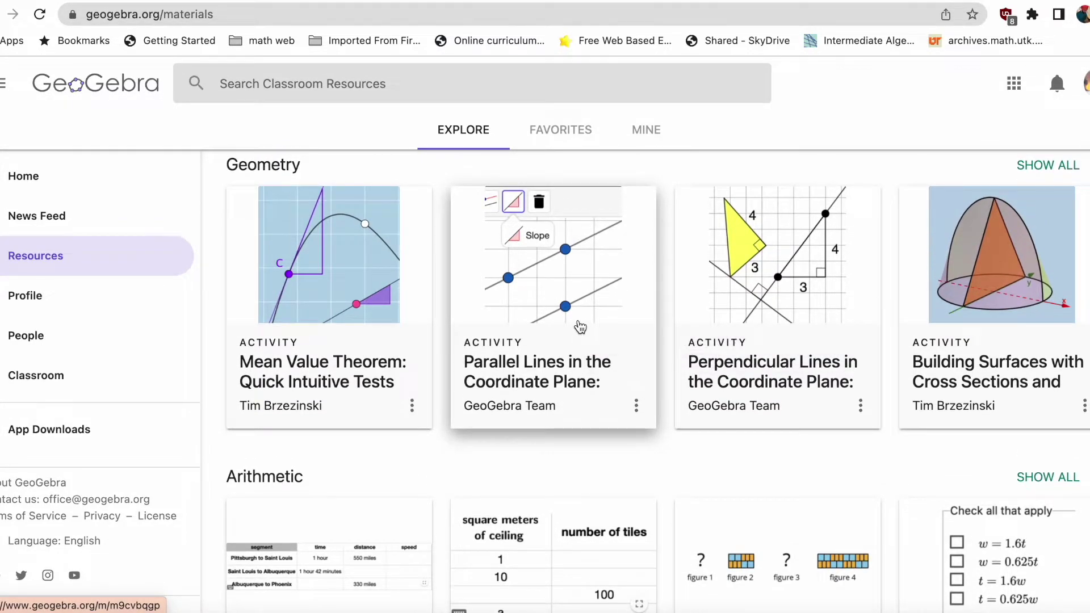
click(556, 368)
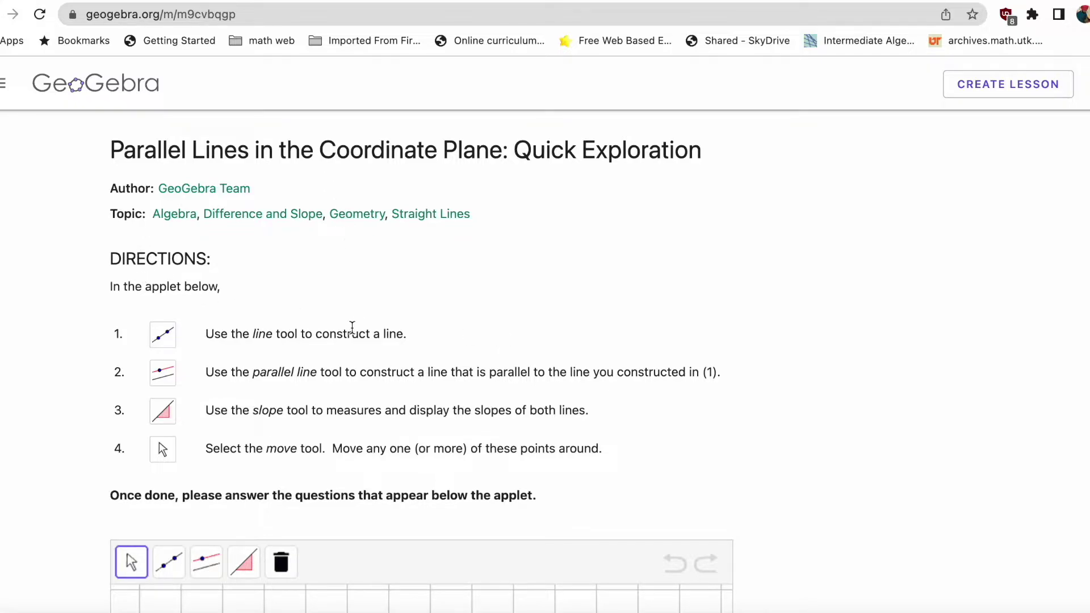
Scroll down the Parallel Lines activity until its empty applet grid and toolbar are visible
scroll(352, 328, down, 2)
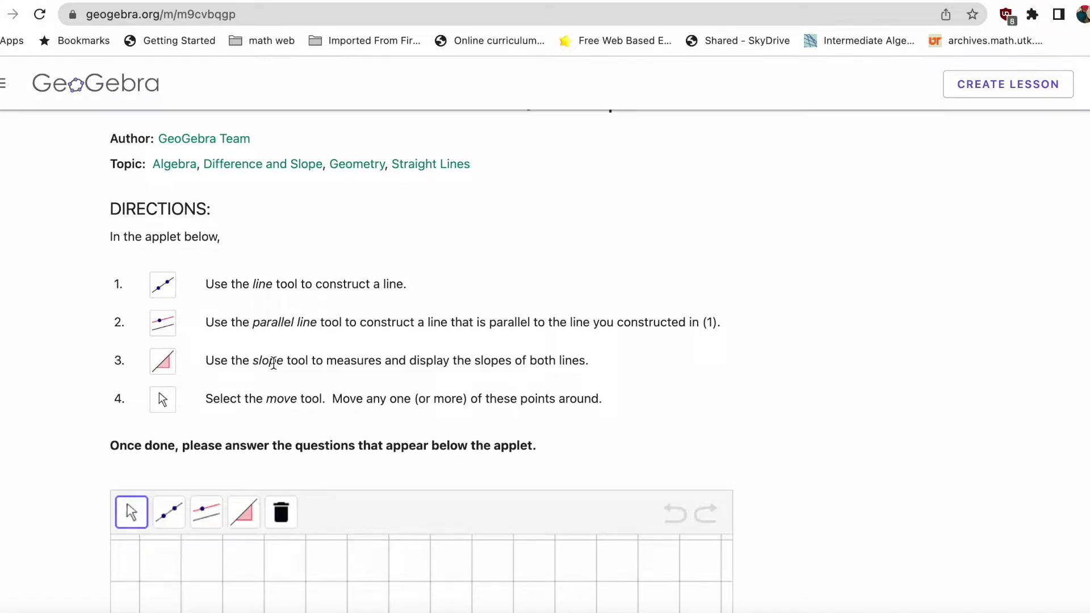
scroll(273, 362, down, 5)
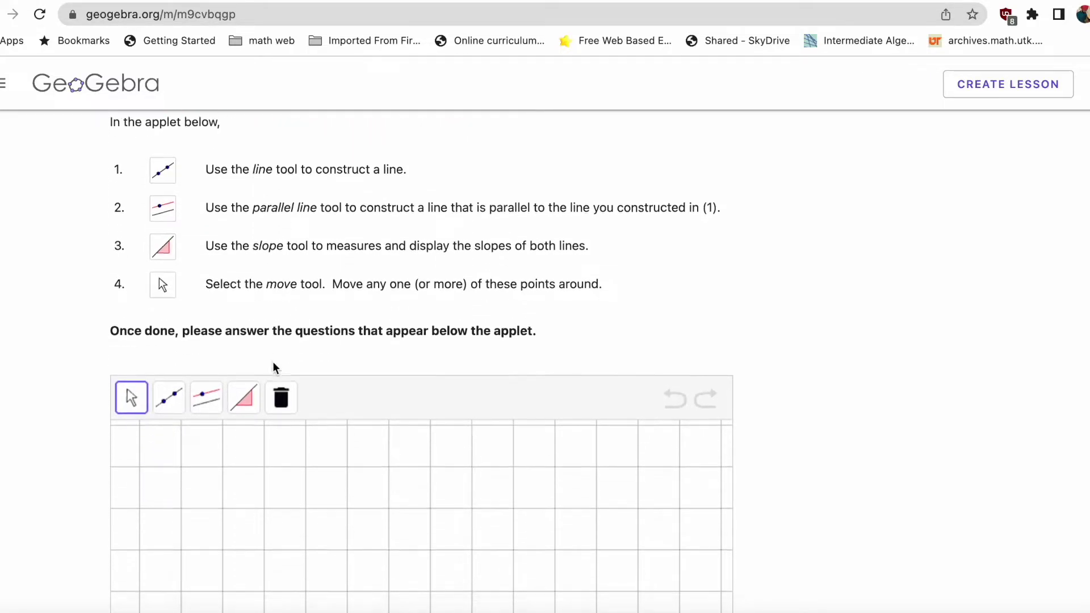
scroll(457, 445, down, 4)
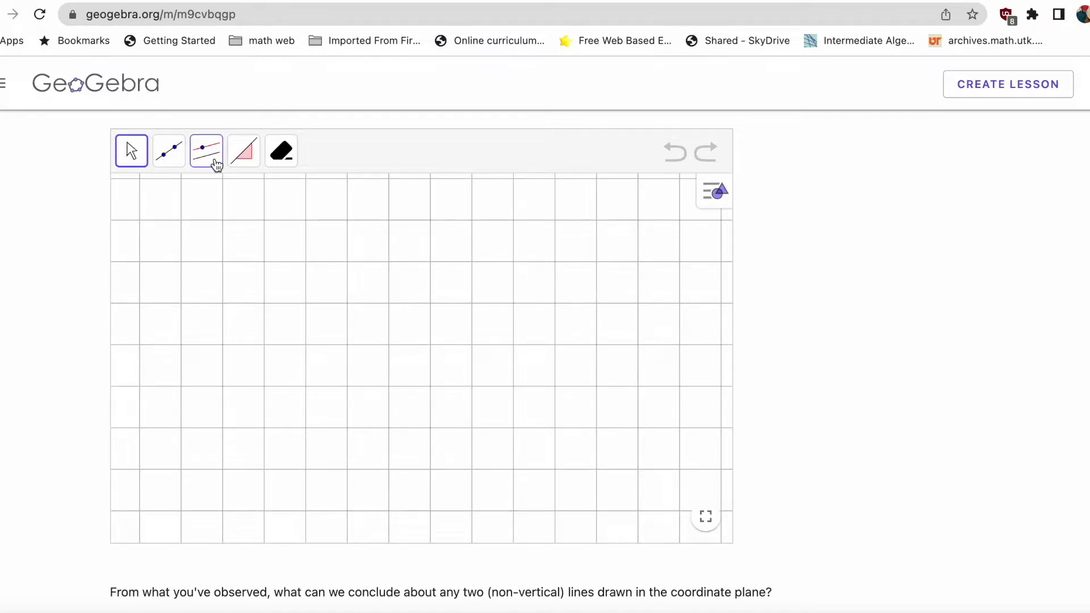
Draw a line through two points on the applet grid
click(174, 165)
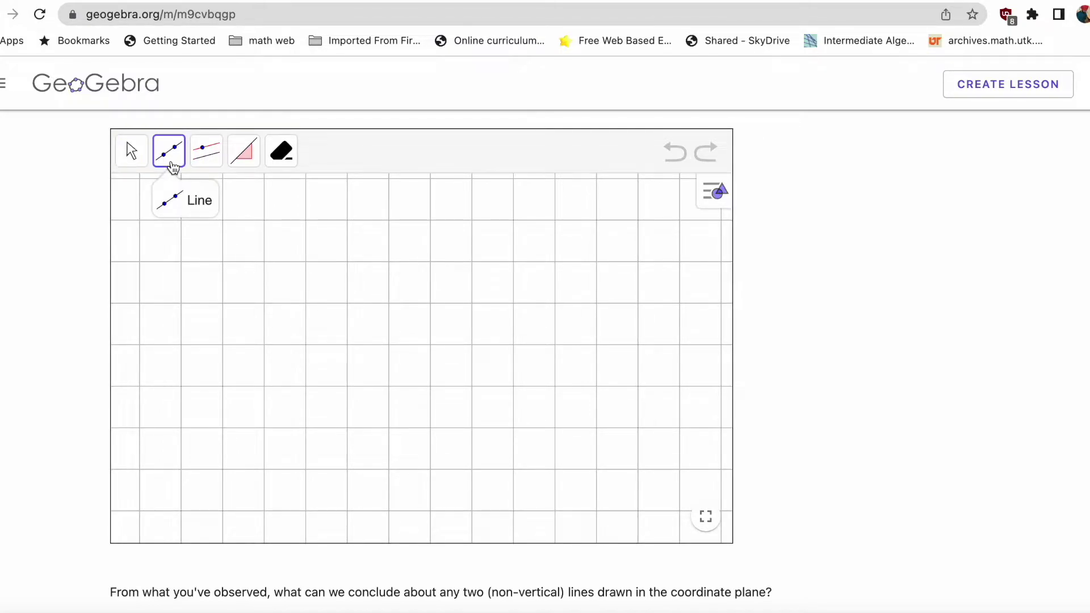
click(184, 207)
click(263, 302)
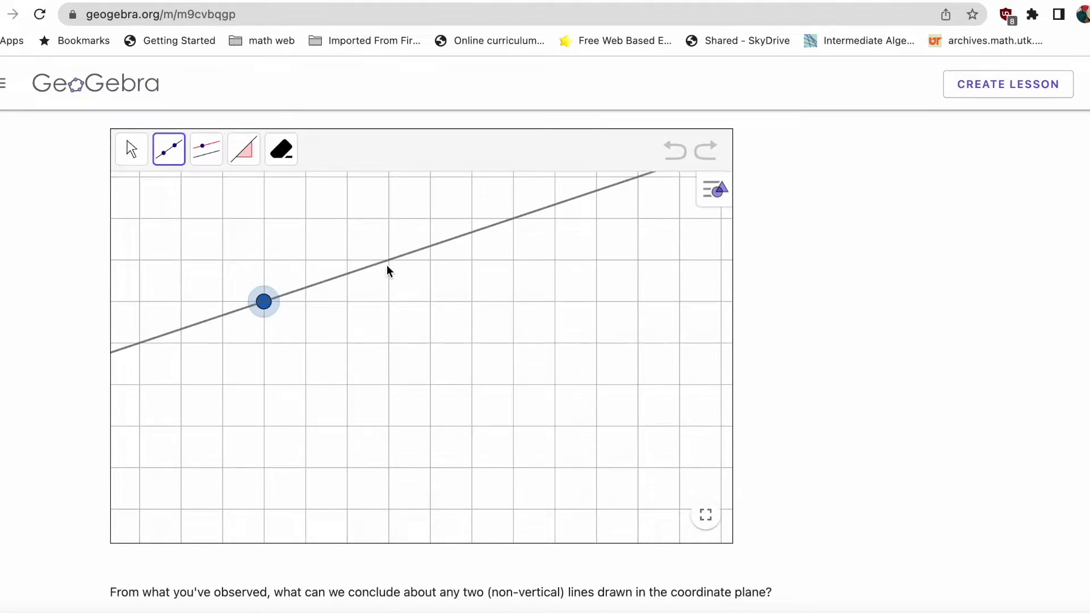
click(389, 259)
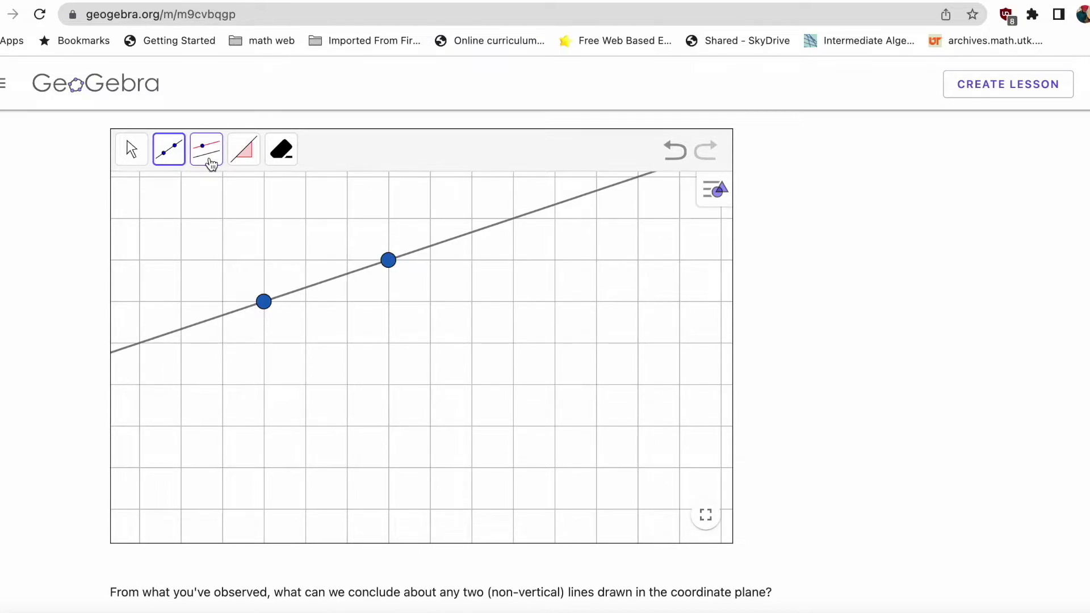
Construct a parallel line to it through a new point below
click(211, 164)
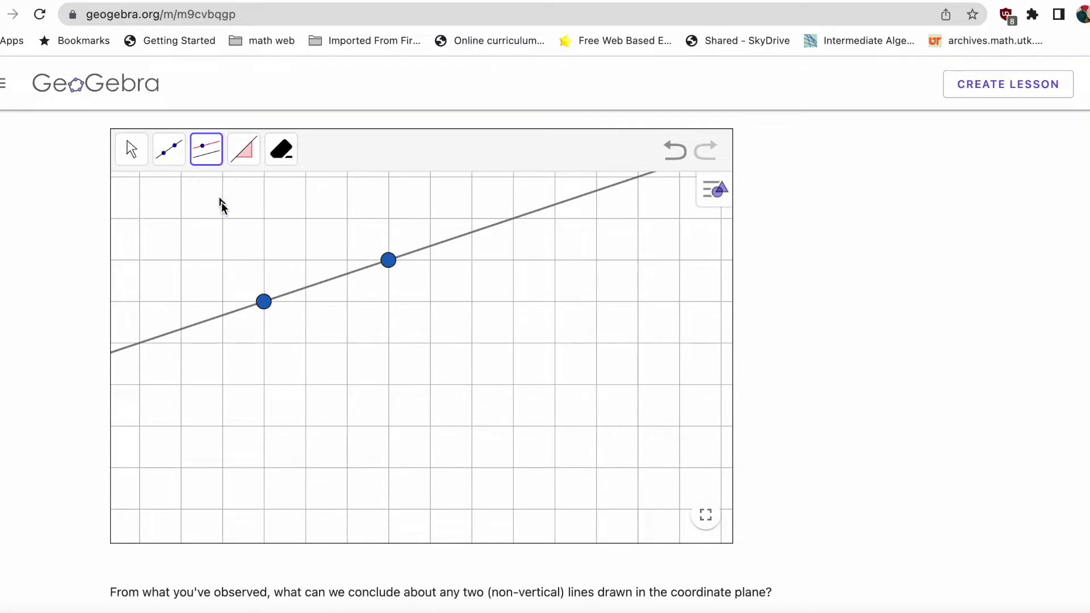
click(264, 302)
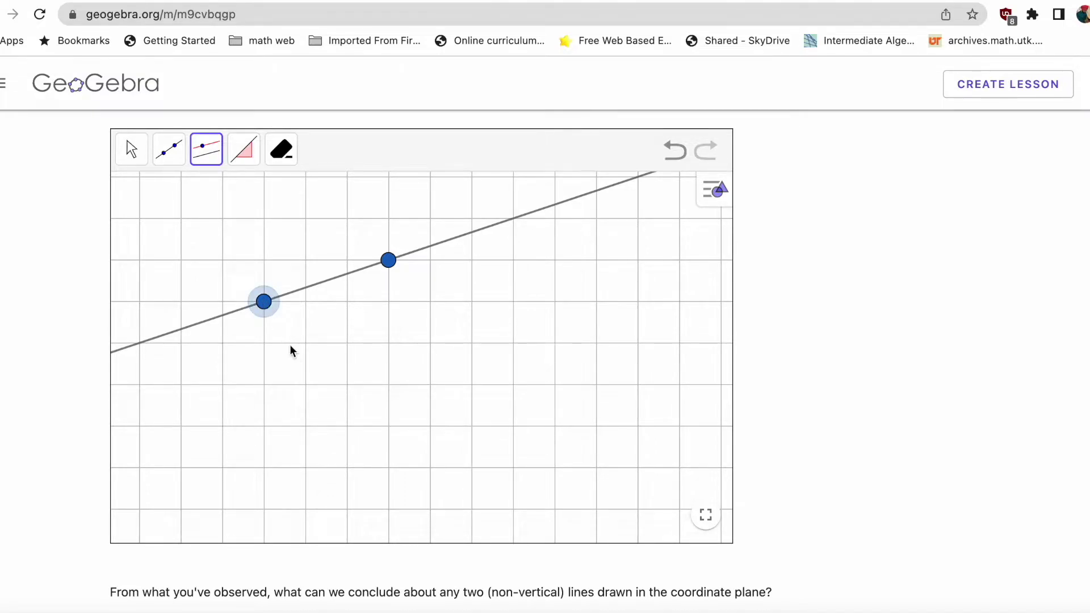
click(315, 288)
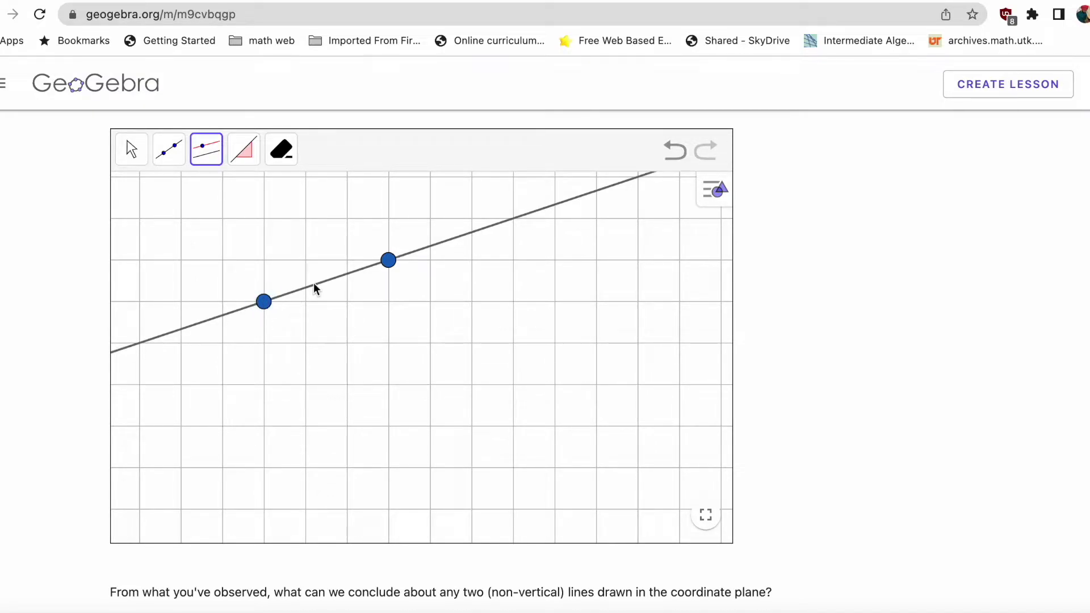
click(334, 351)
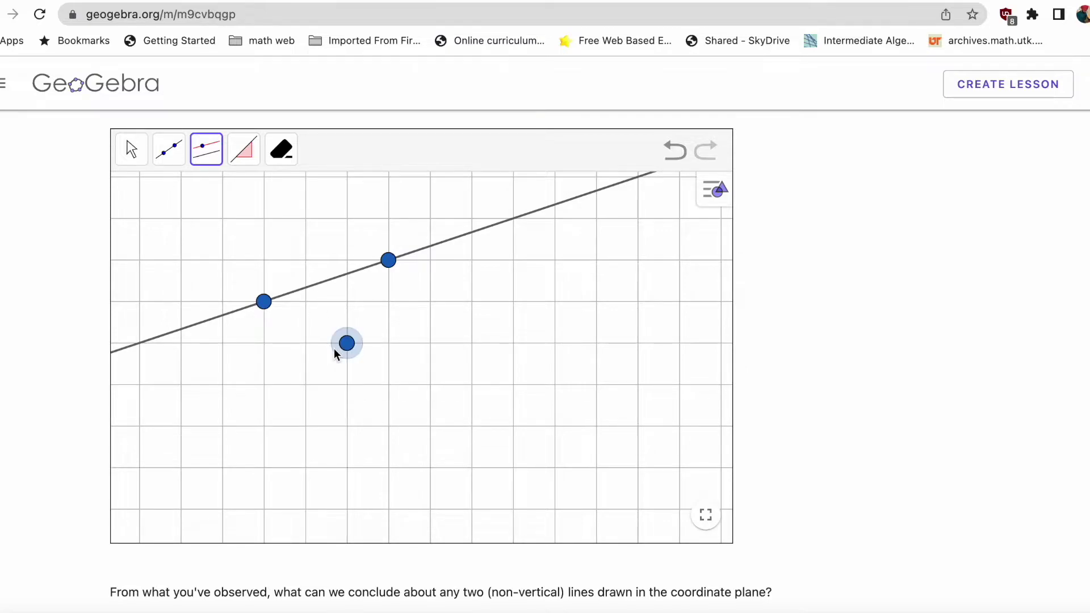
click(326, 286)
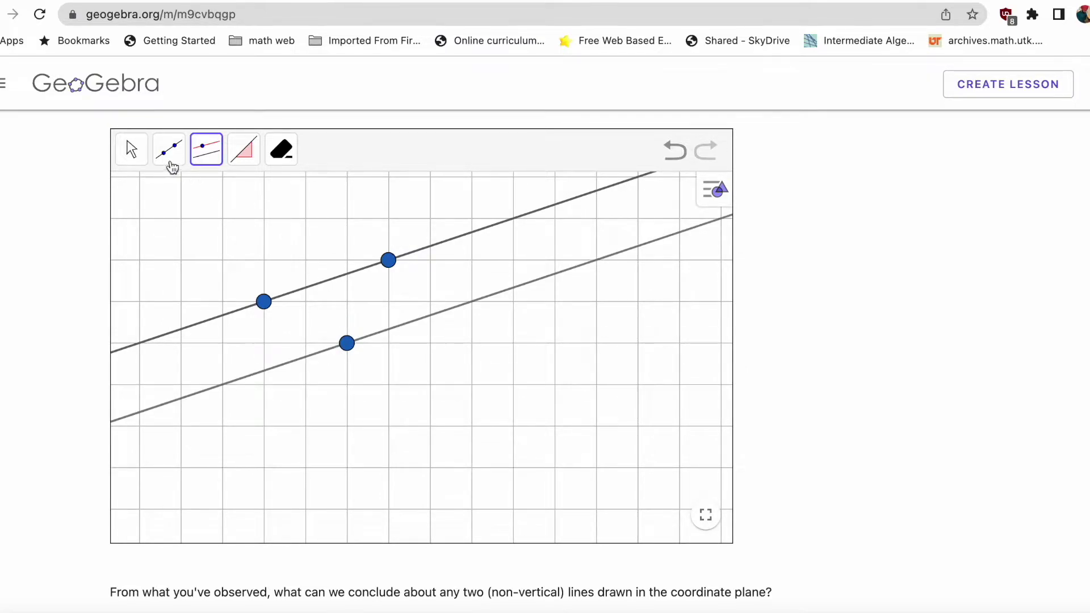
Drag the upper line's left point lower and show both lines' slopes of 0.5
click(136, 154)
drag(263, 302, 238, 333)
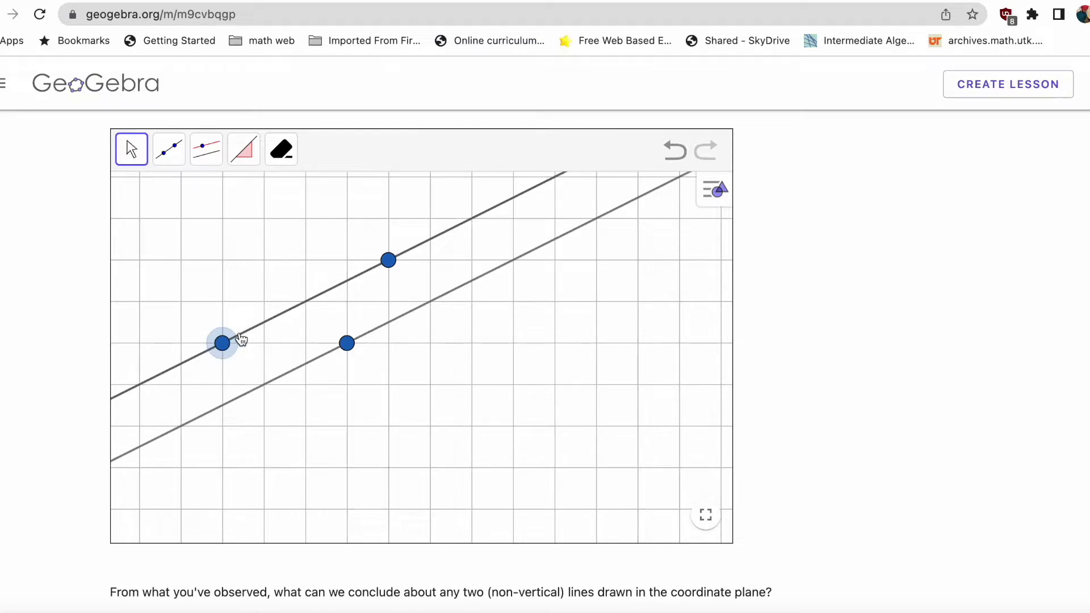
click(243, 150)
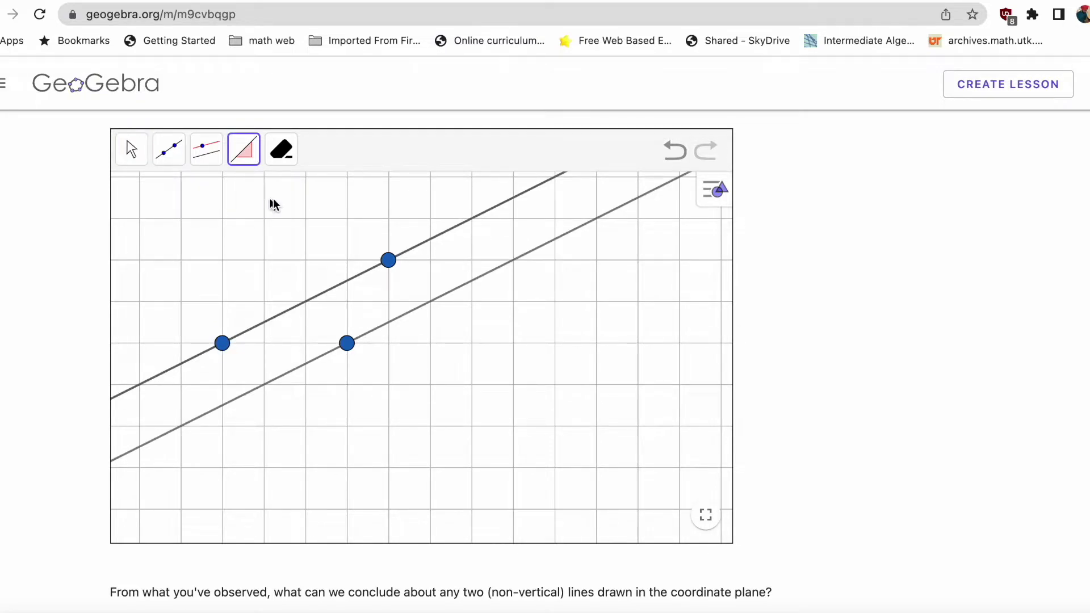
click(470, 226)
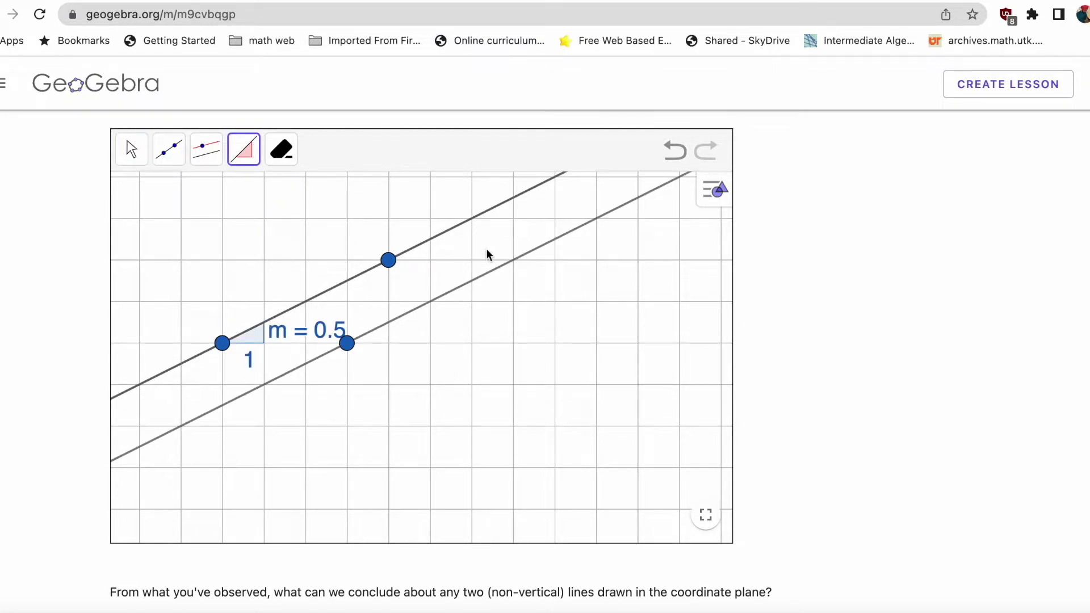
click(502, 268)
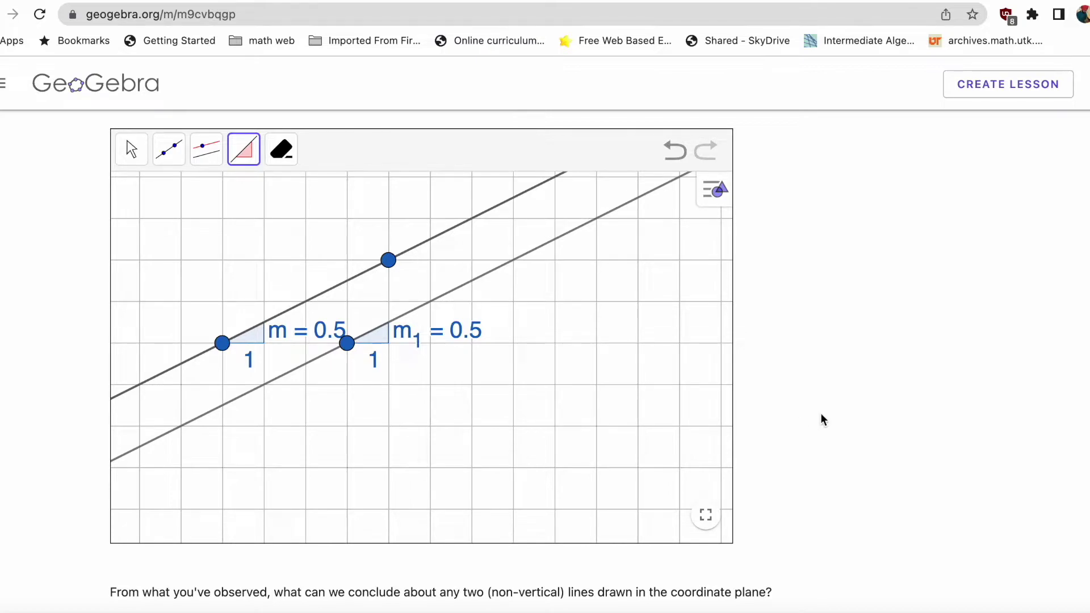
scroll(821, 420, down, 2)
Answer the slope question with choice A, check it as wrong, and reset with Try Again
scroll(822, 420, down, 3)
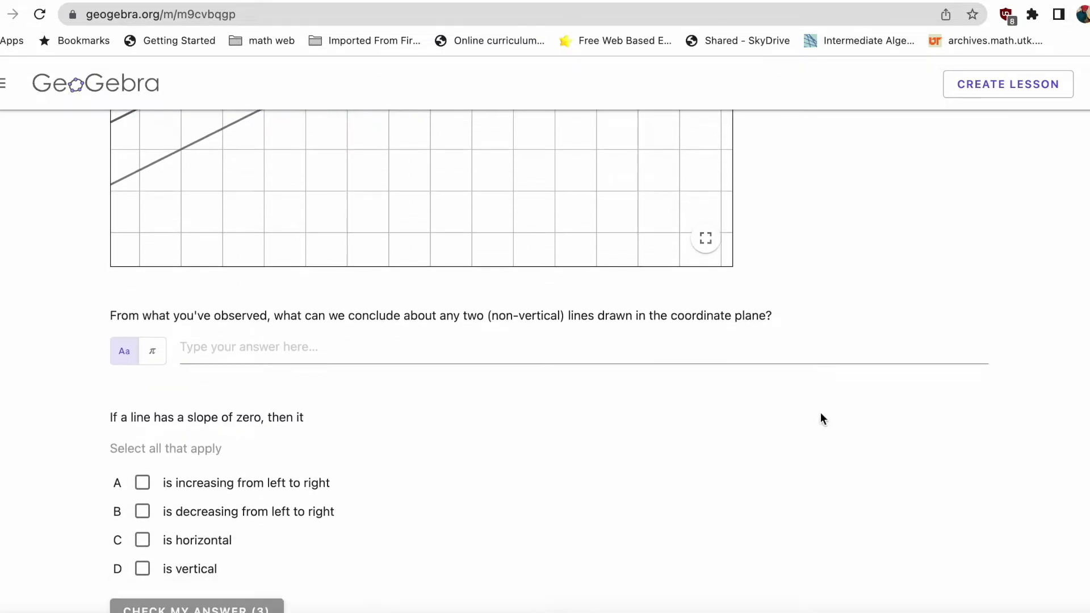
click(247, 348)
scroll(342, 434, down, 3)
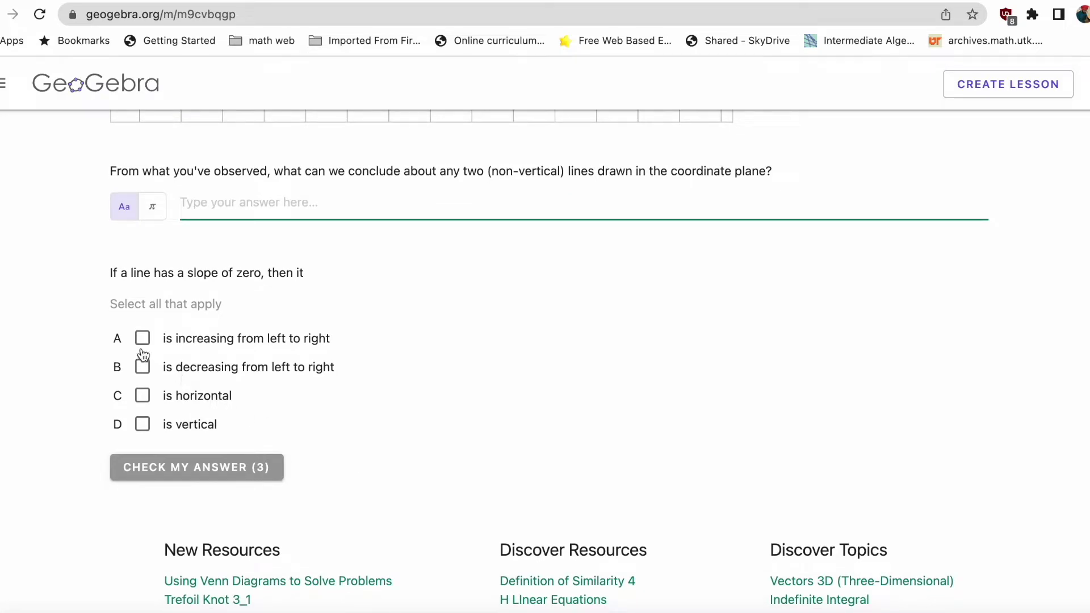
click(142, 339)
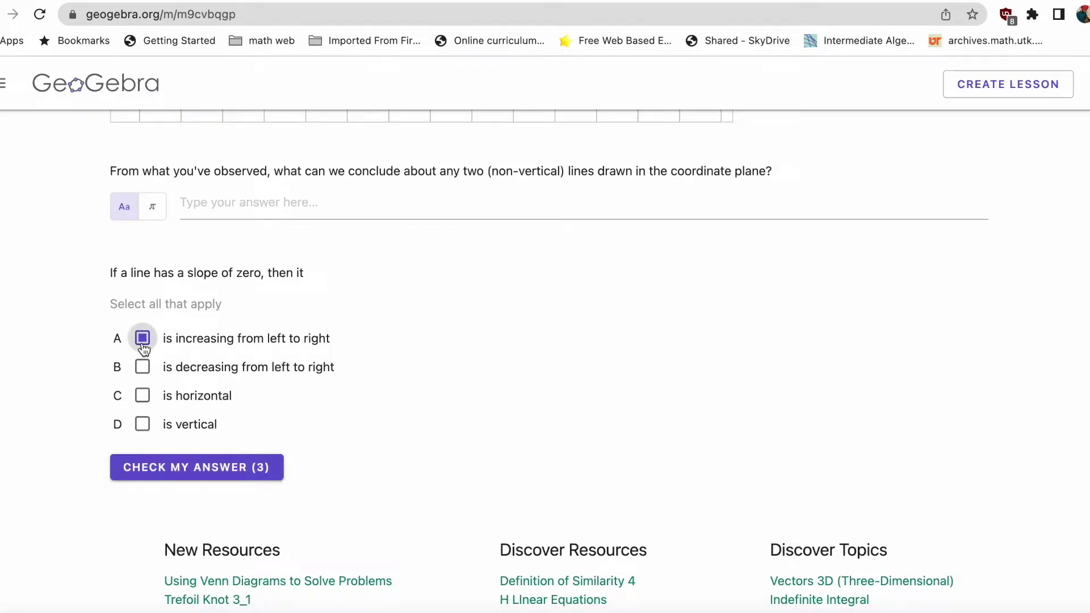
click(186, 473)
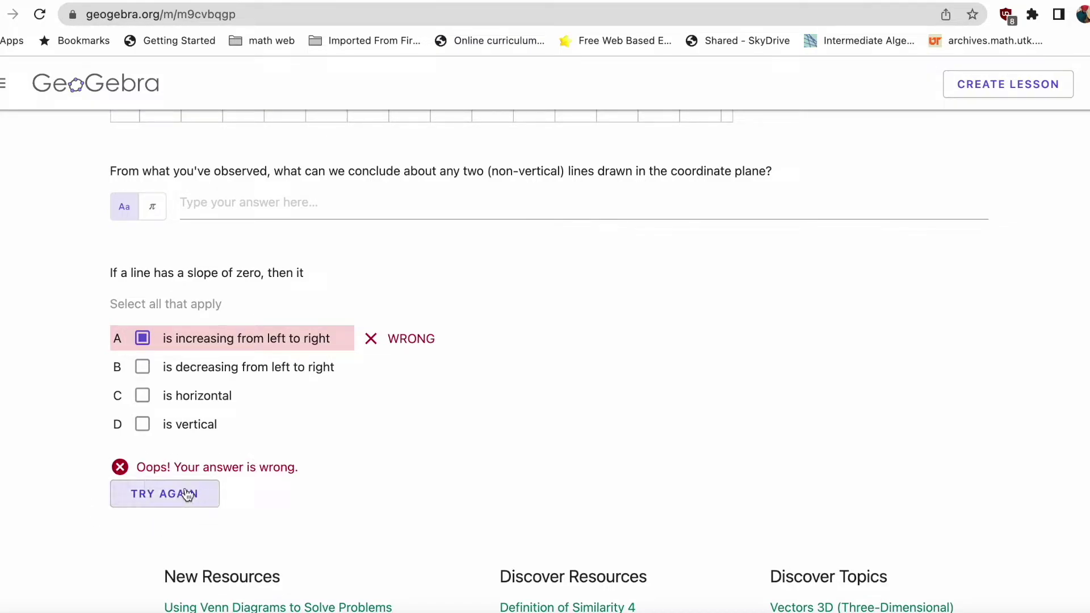
click(186, 492)
scroll(589, 340, up, 15)
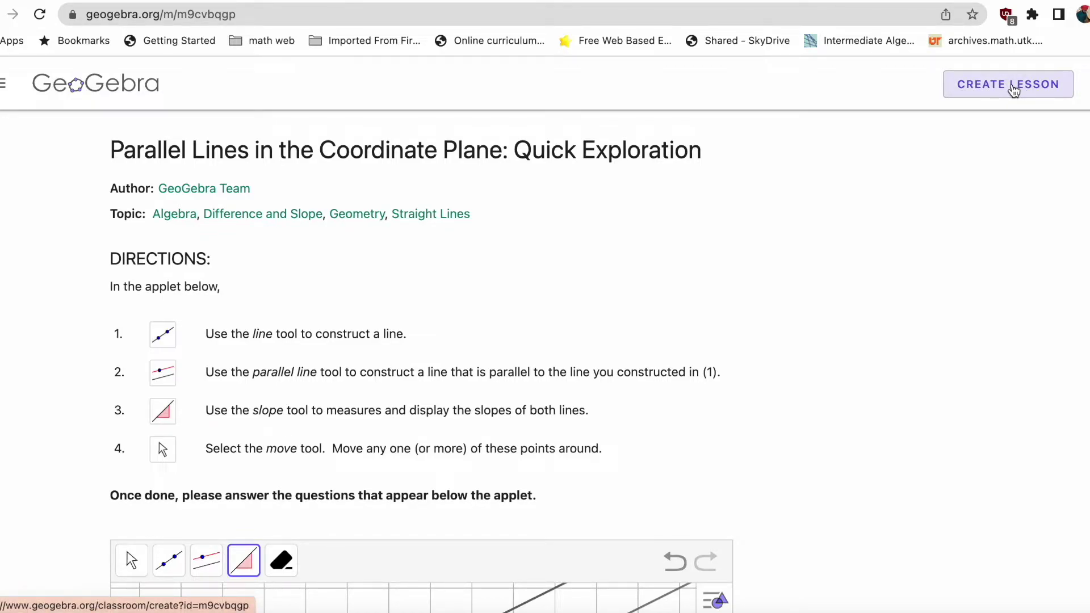
click(1013, 91)
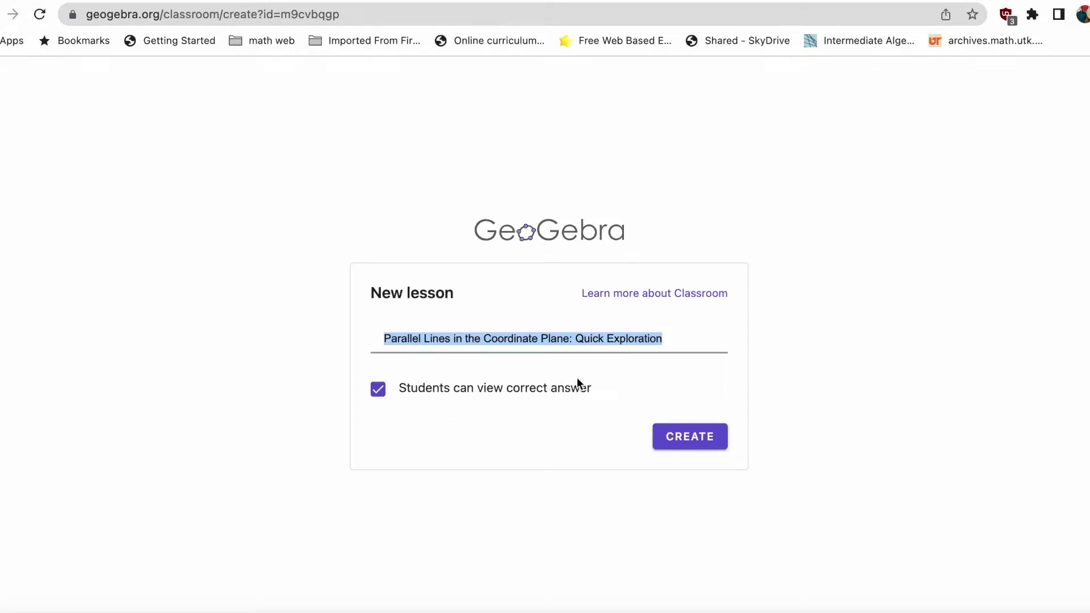
Toggle 'Students can view correct answer' off and back on in the New lesson form
click(379, 398)
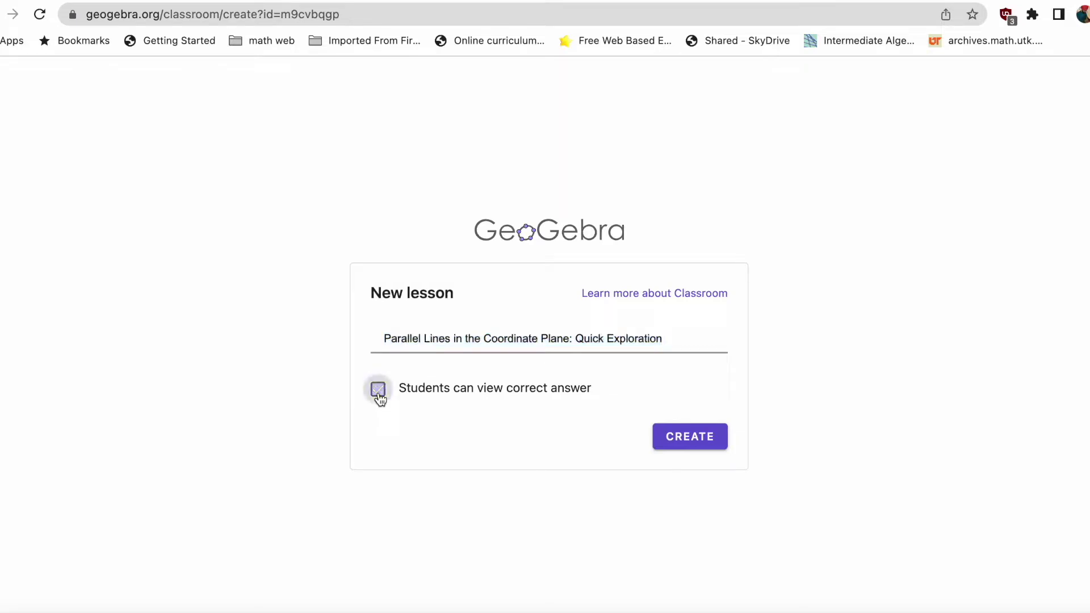
click(383, 399)
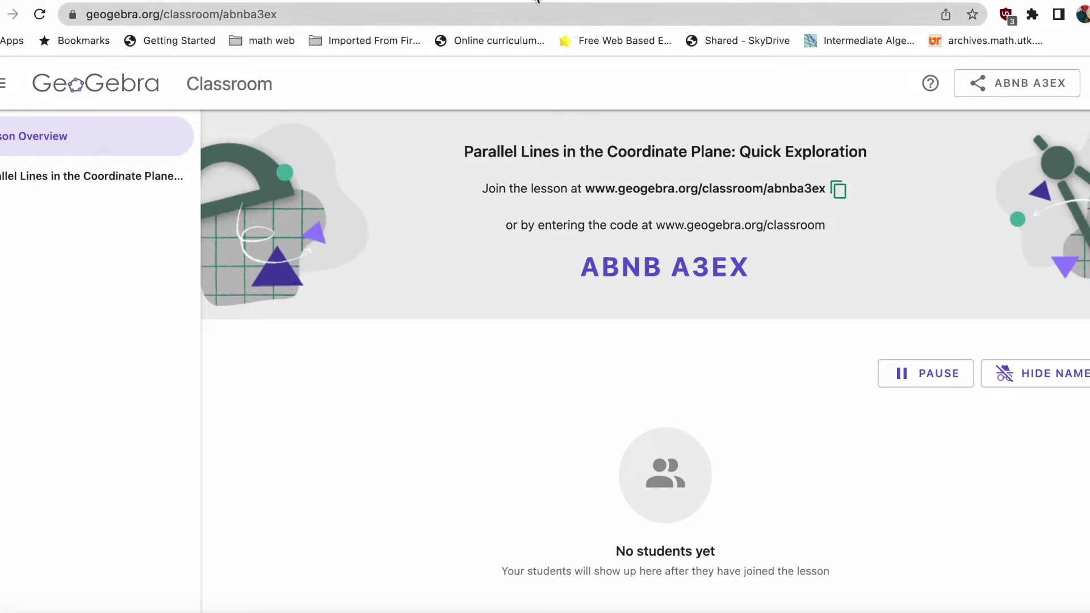
Go back from the lesson overview to the Parallel Lines activity page
key(alt+Left)
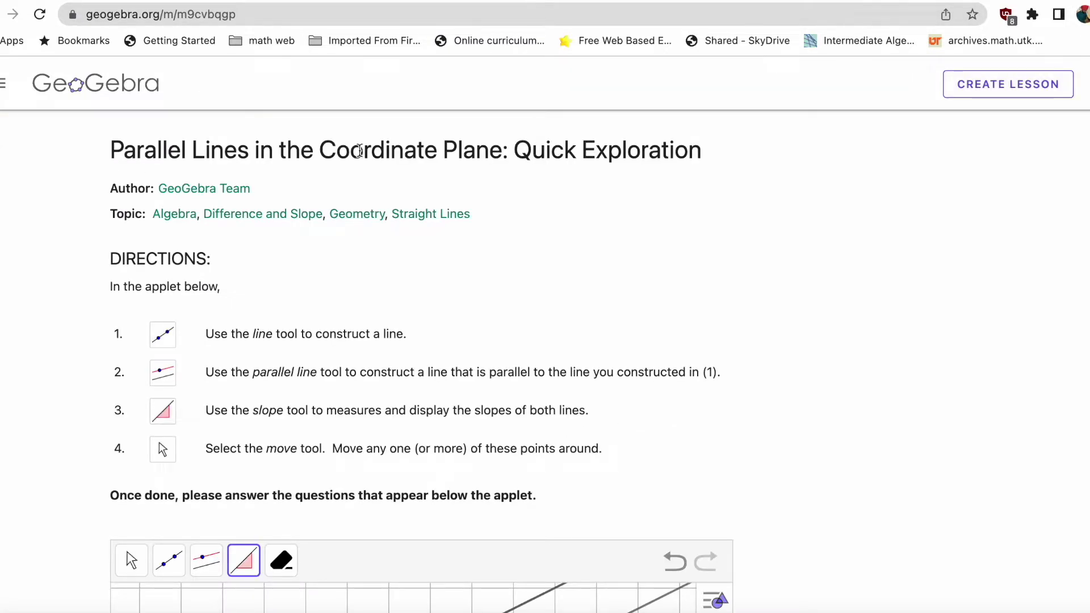
From the profile's resources, open the older Parallel Lines lesson with 8 students
click(98, 98)
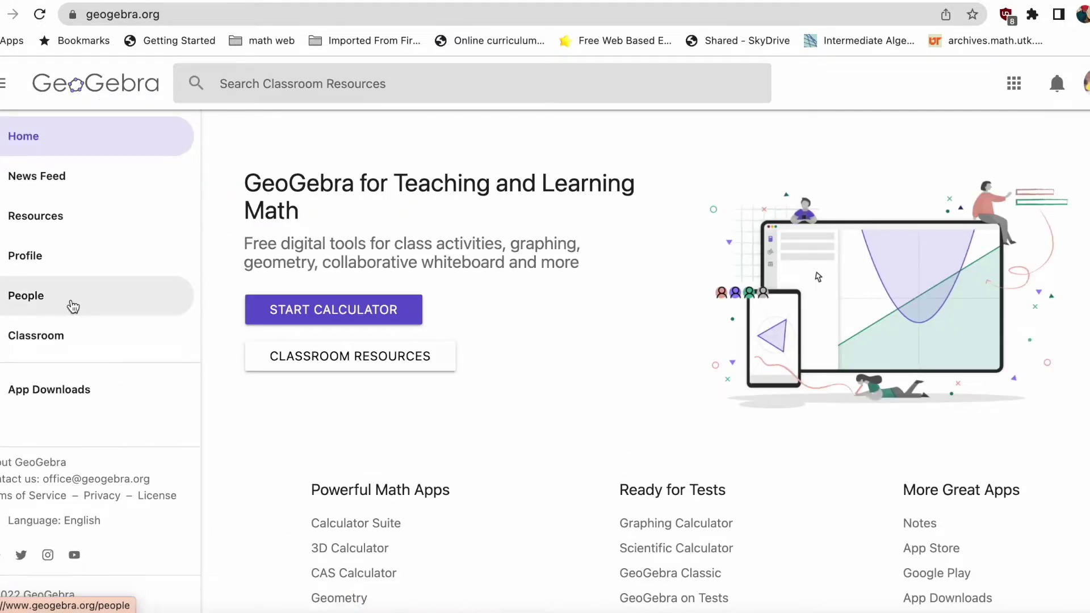
click(31, 255)
scroll(407, 379, down, 5)
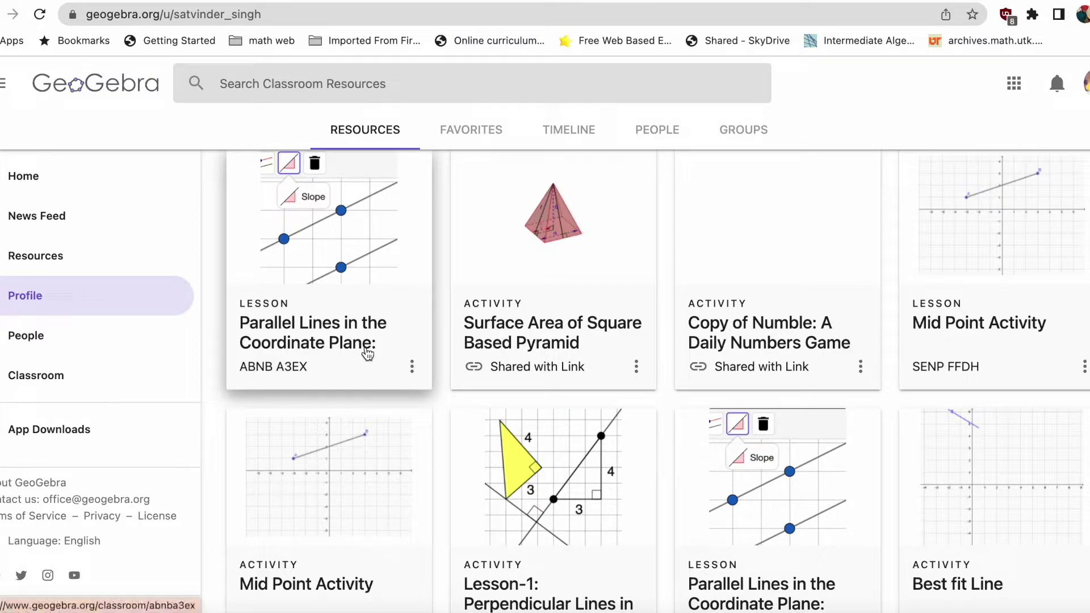
click(367, 352)
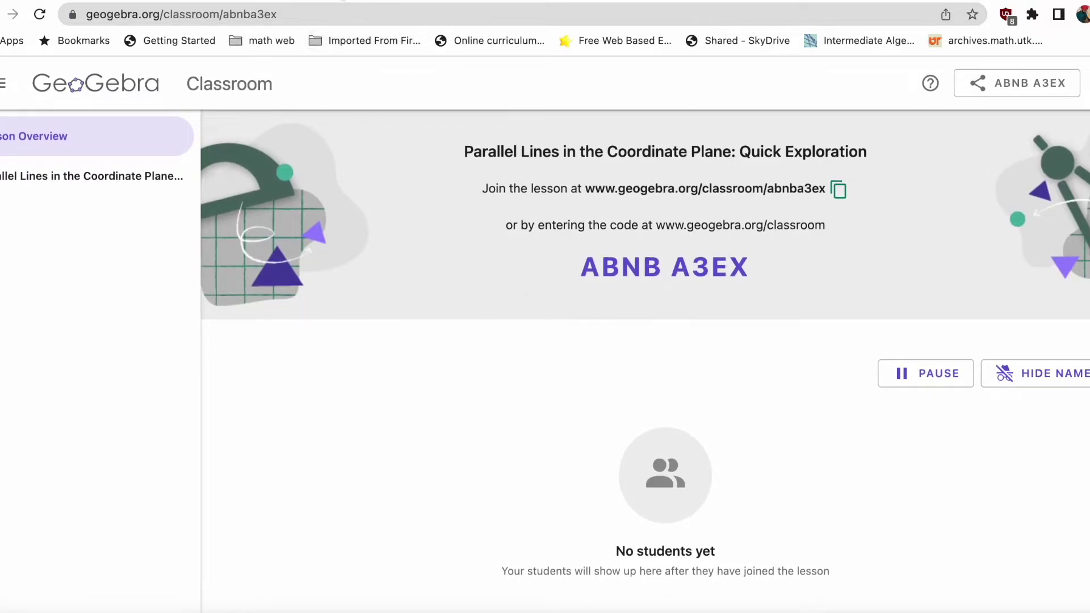
click(178, 41)
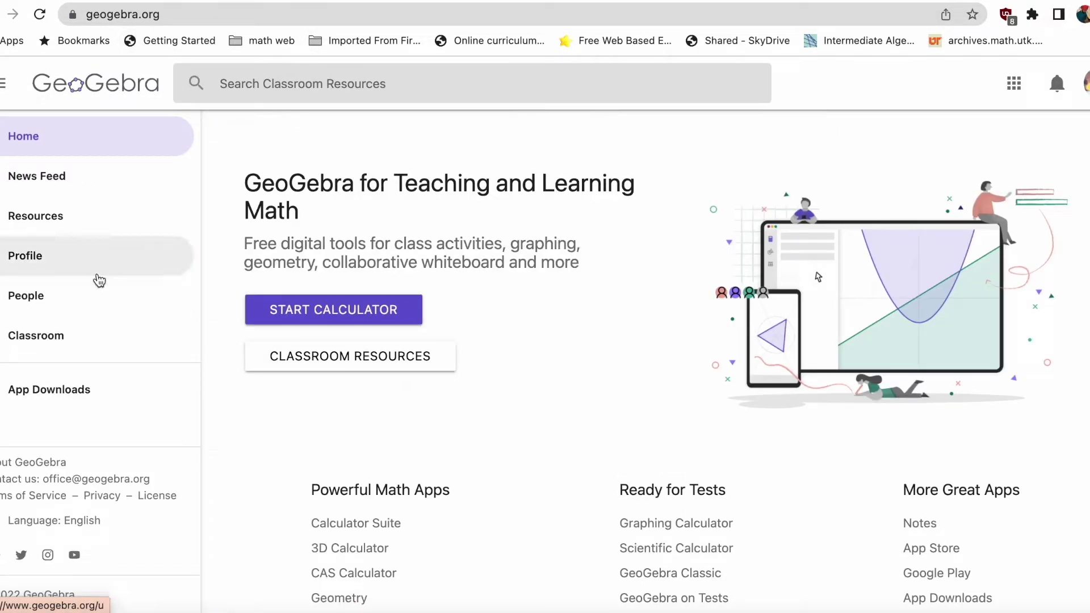
click(58, 270)
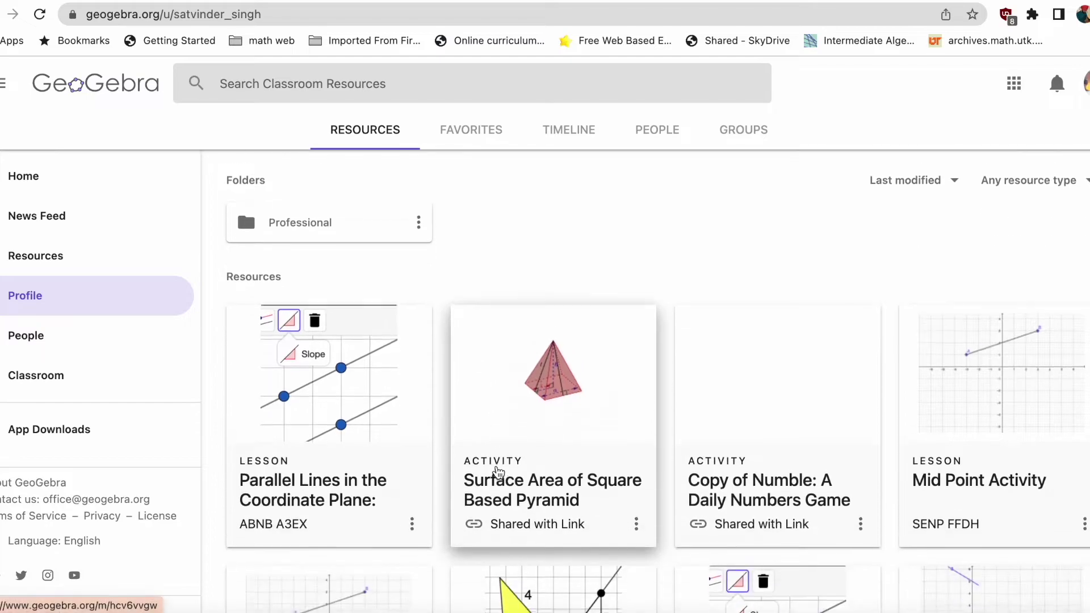
scroll(497, 472, down, 6)
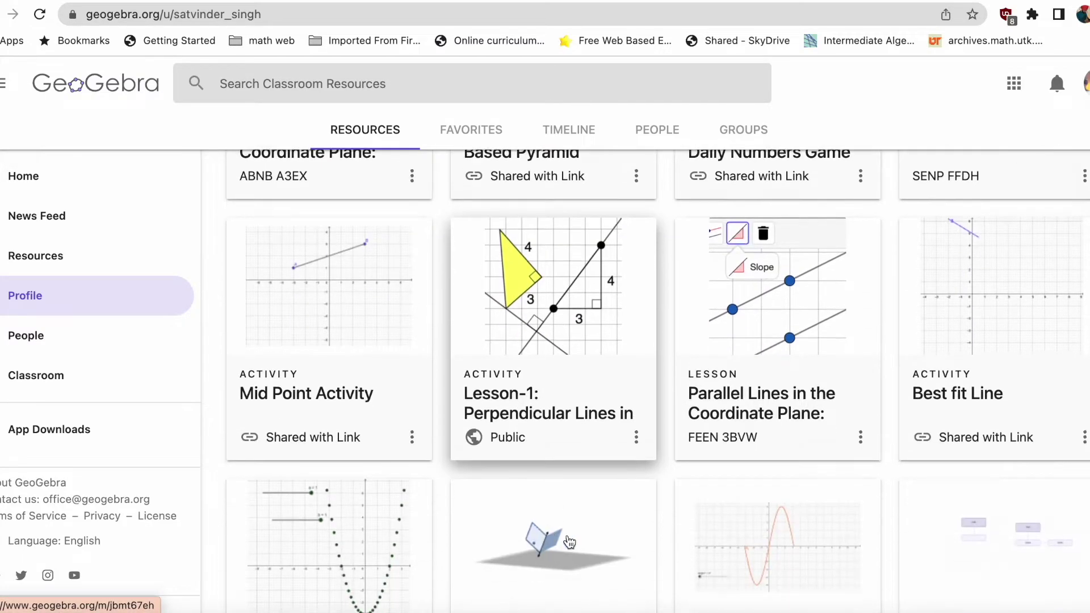
click(759, 411)
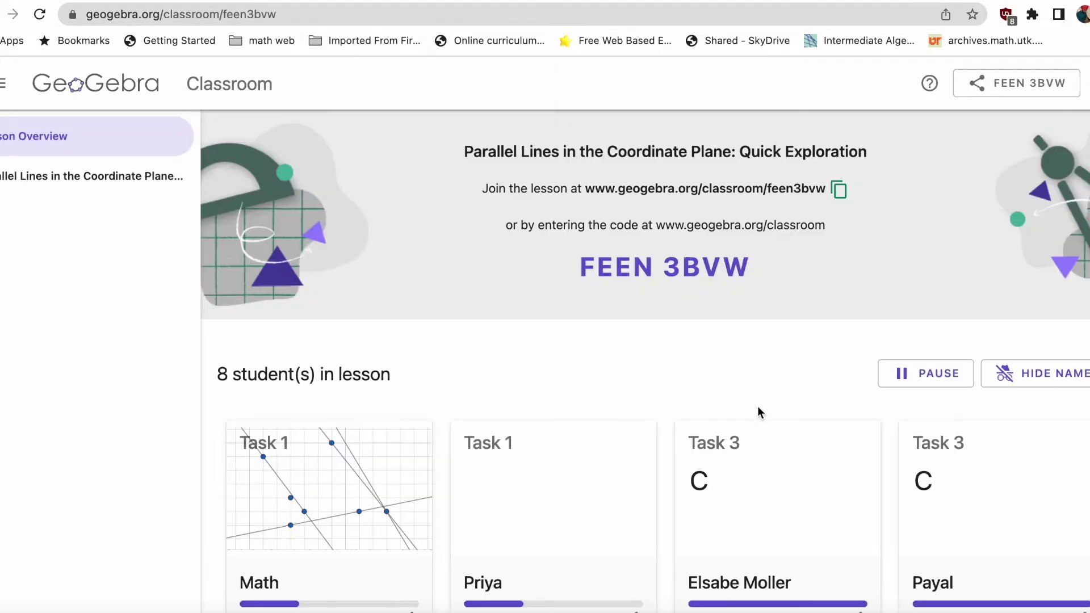
Hide student names so the cards read Student 1 through Student 8, then look through them
click(1006, 381)
scroll(634, 375, down, 3)
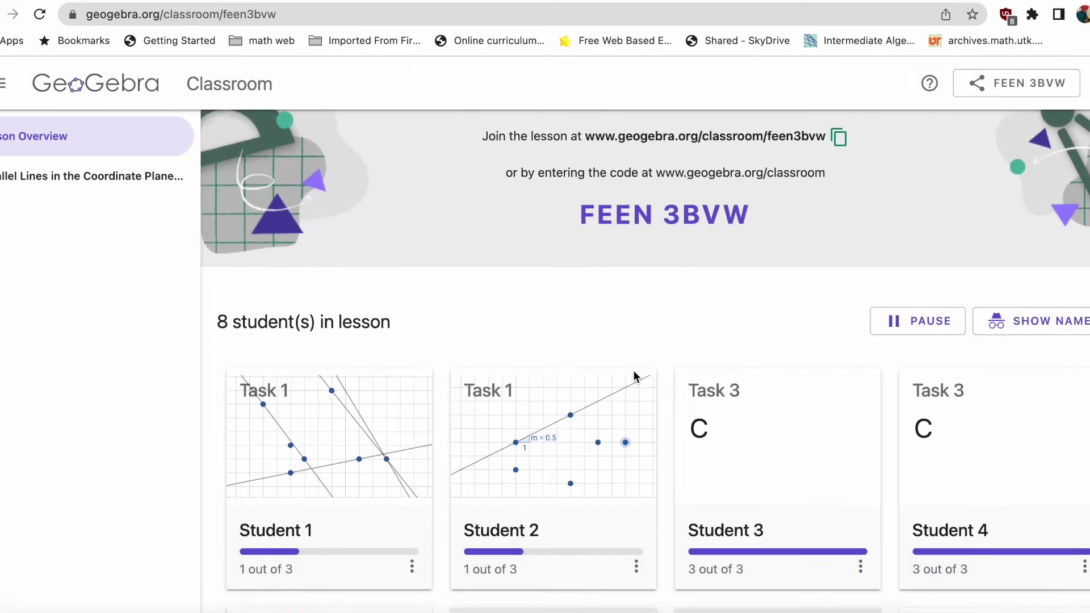
scroll(353, 382, down, 2)
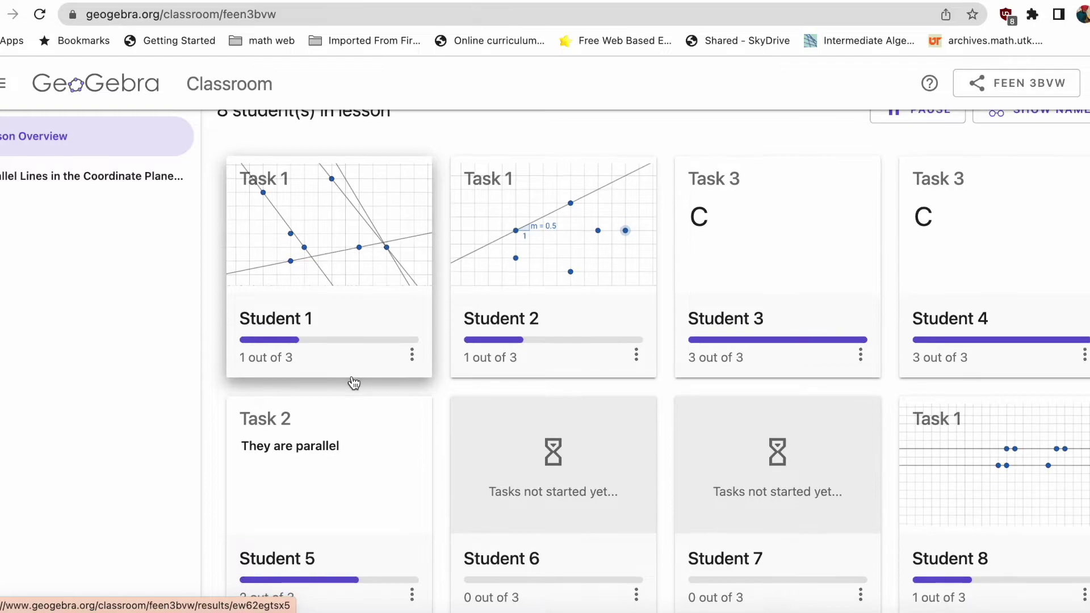
scroll(353, 383, down, 2)
scroll(353, 383, up, 2)
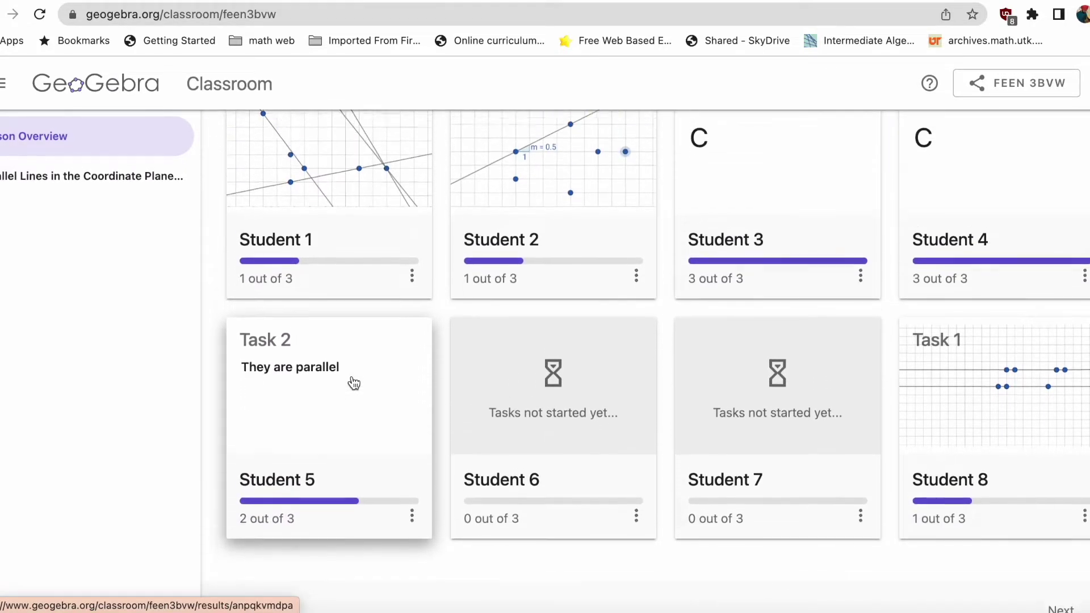
scroll(354, 383, down, 1)
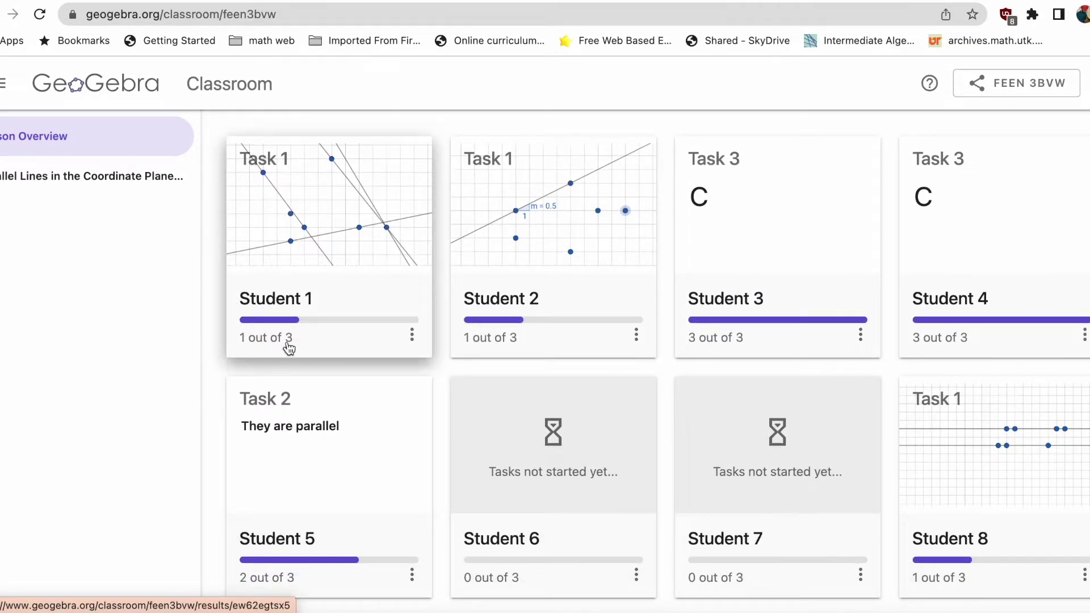
scroll(426, 341, up, 6)
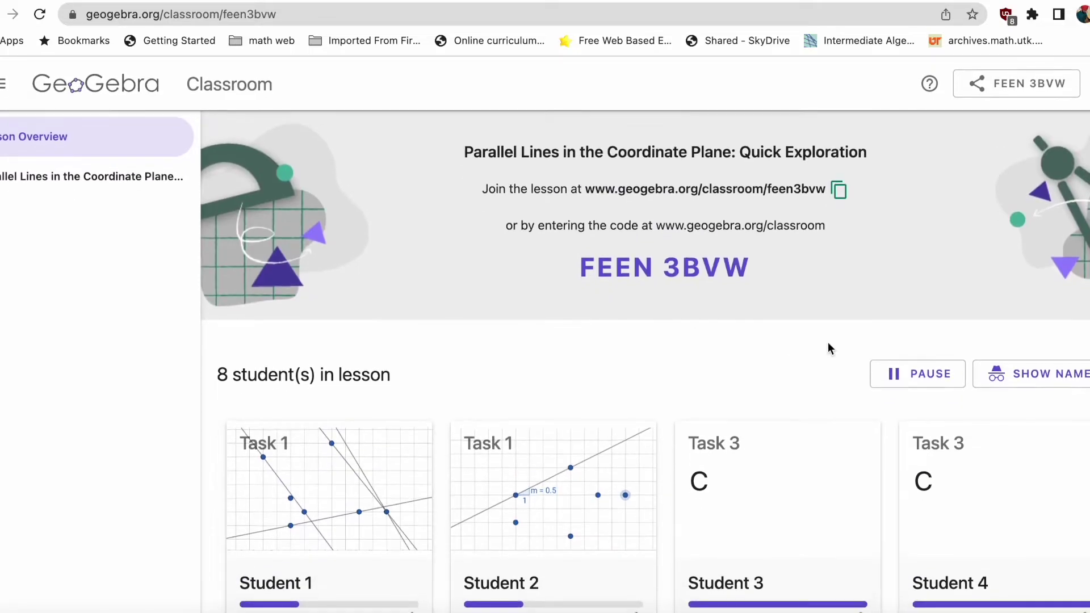
click(902, 378)
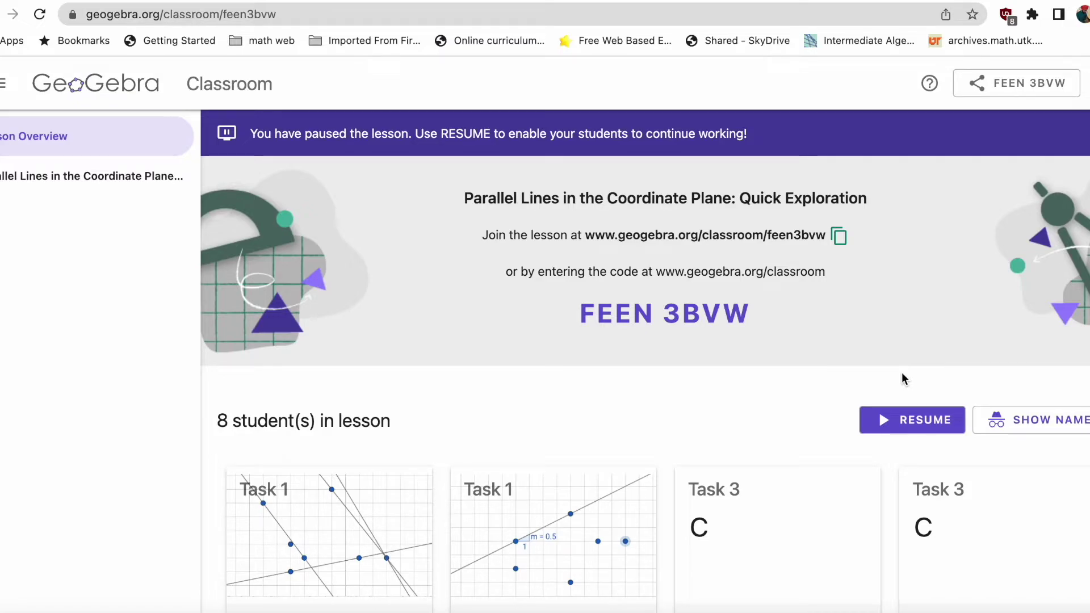
click(880, 423)
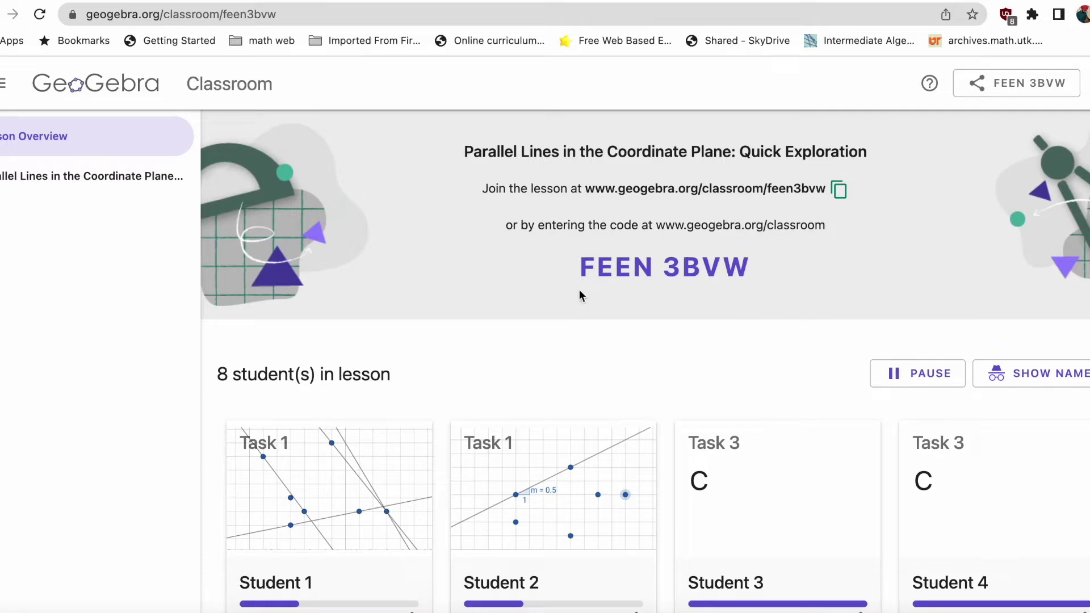
Open the Task 1 details showing each student's parallel-line construction thumbnail
click(140, 179)
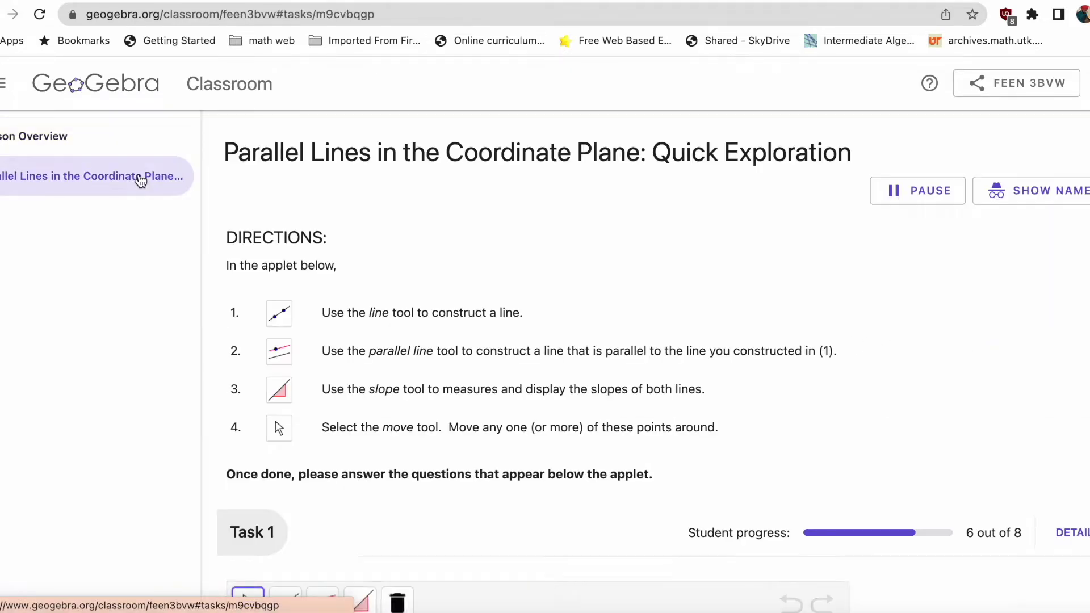
scroll(427, 303, down, 5)
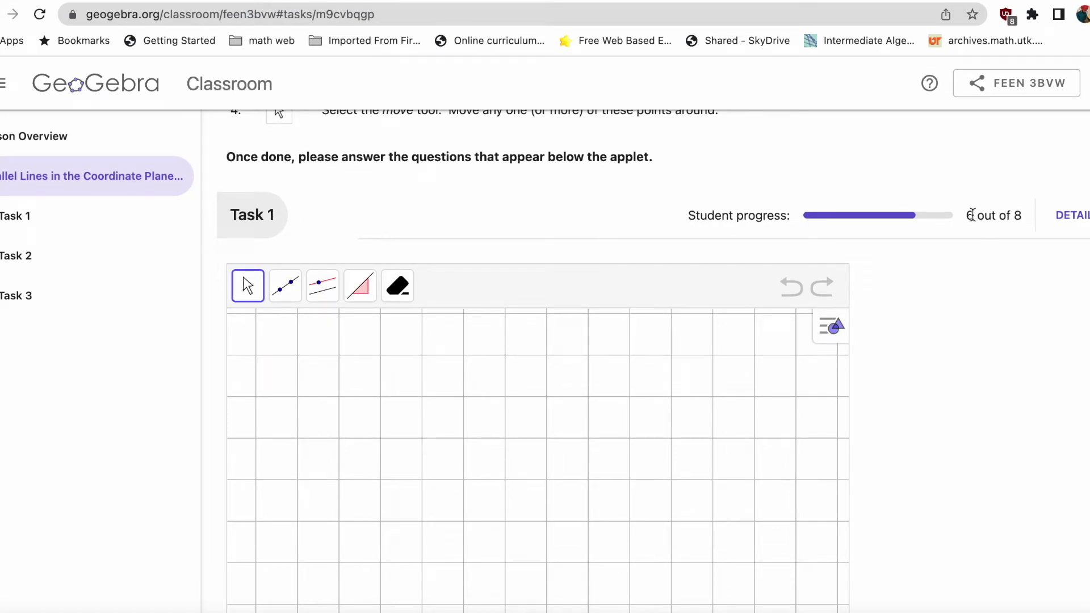
click(1076, 219)
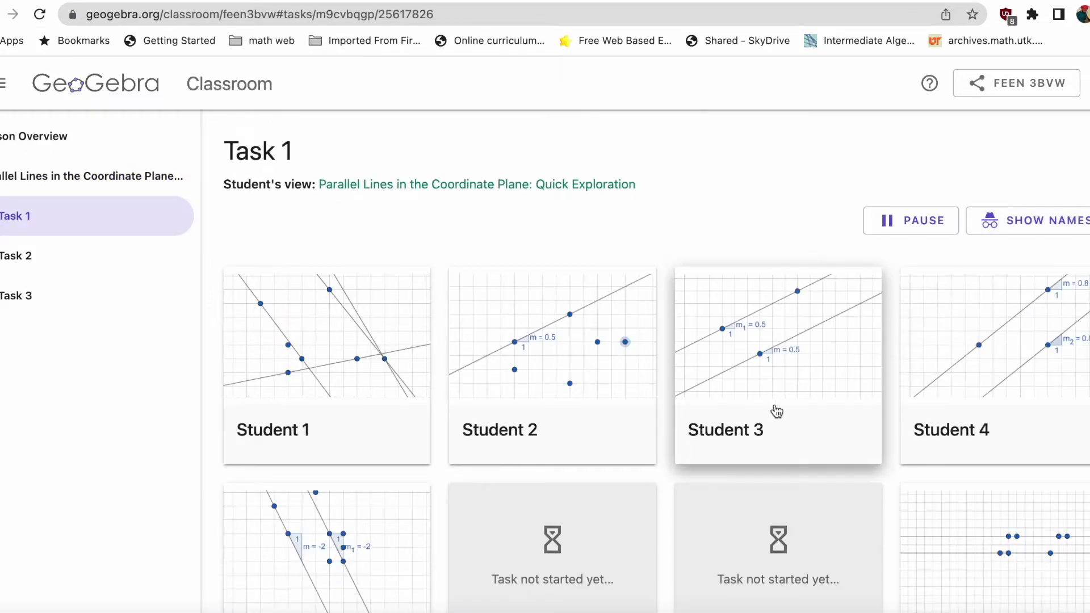
scroll(775, 412, down, 2)
scroll(777, 410, down, 1)
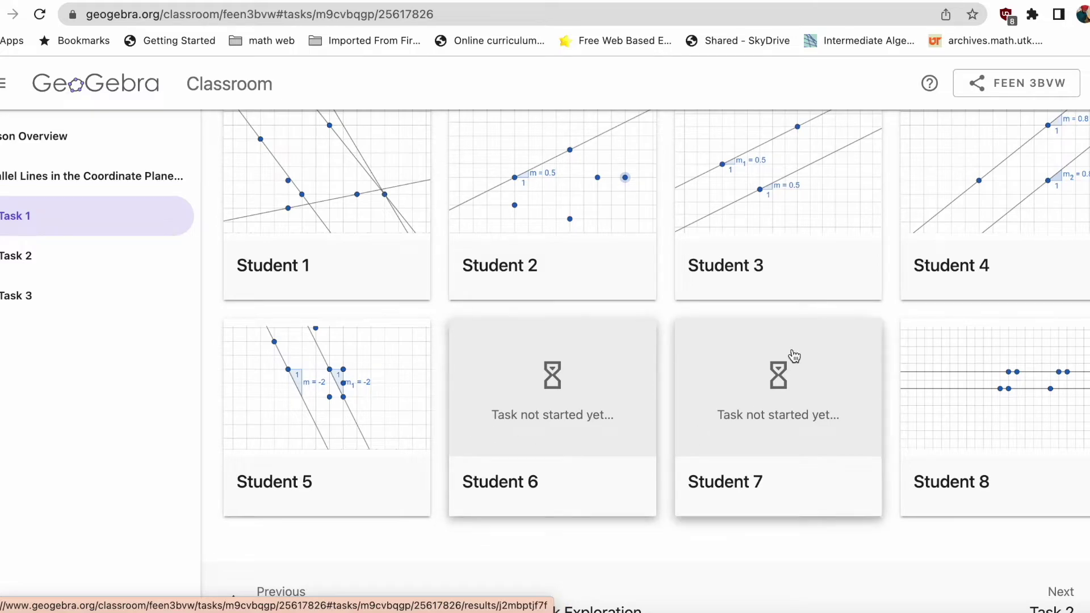
Review the Task 2 and Task 3 results, then return to the GeoGebra home page
click(19, 264)
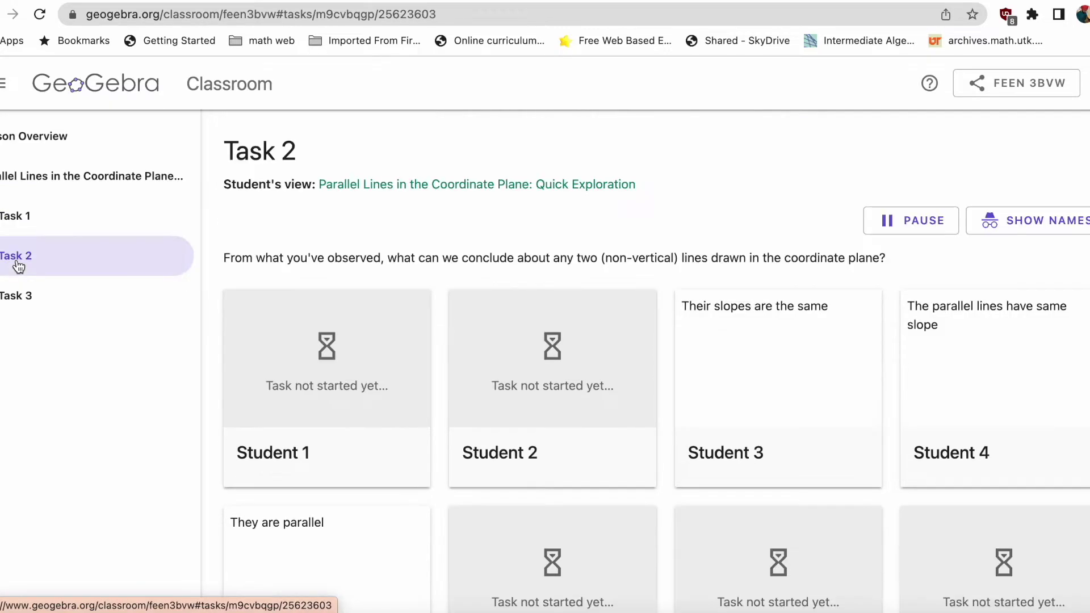
click(22, 301)
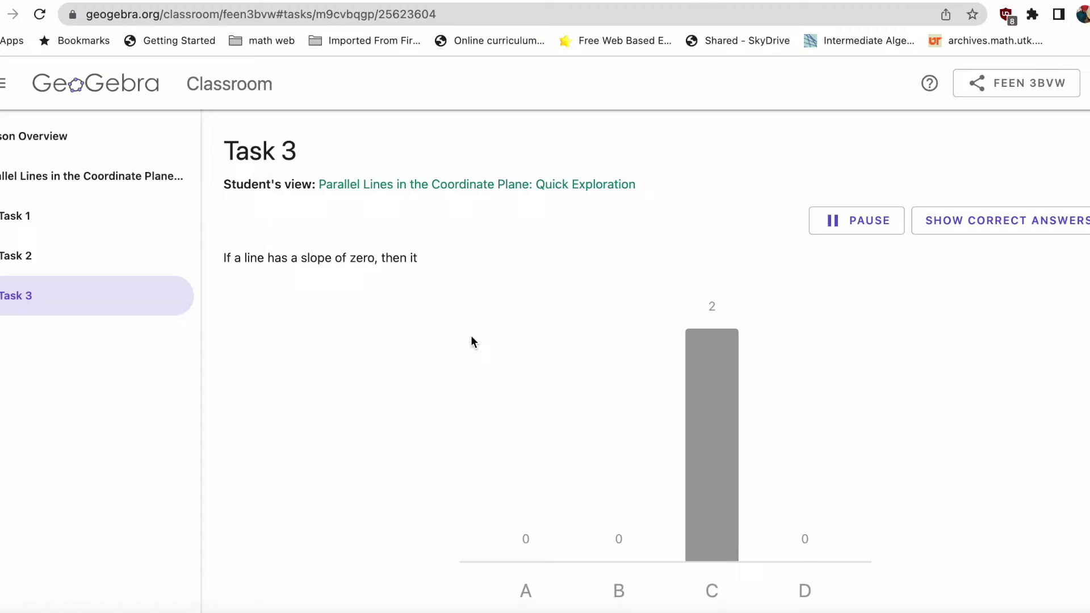
scroll(471, 340, down, 5)
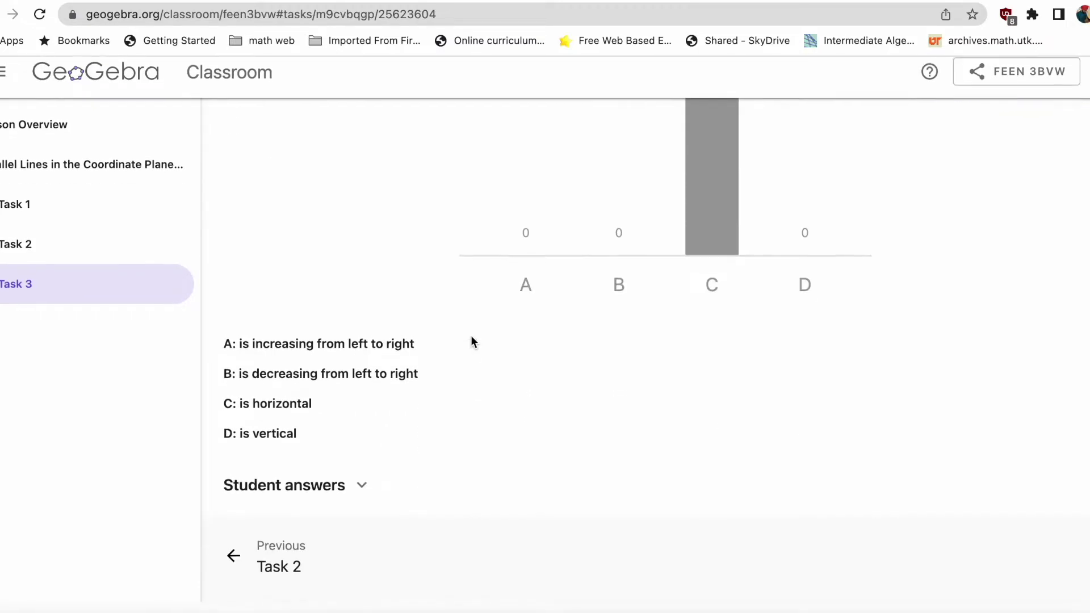
scroll(471, 339, up, 5)
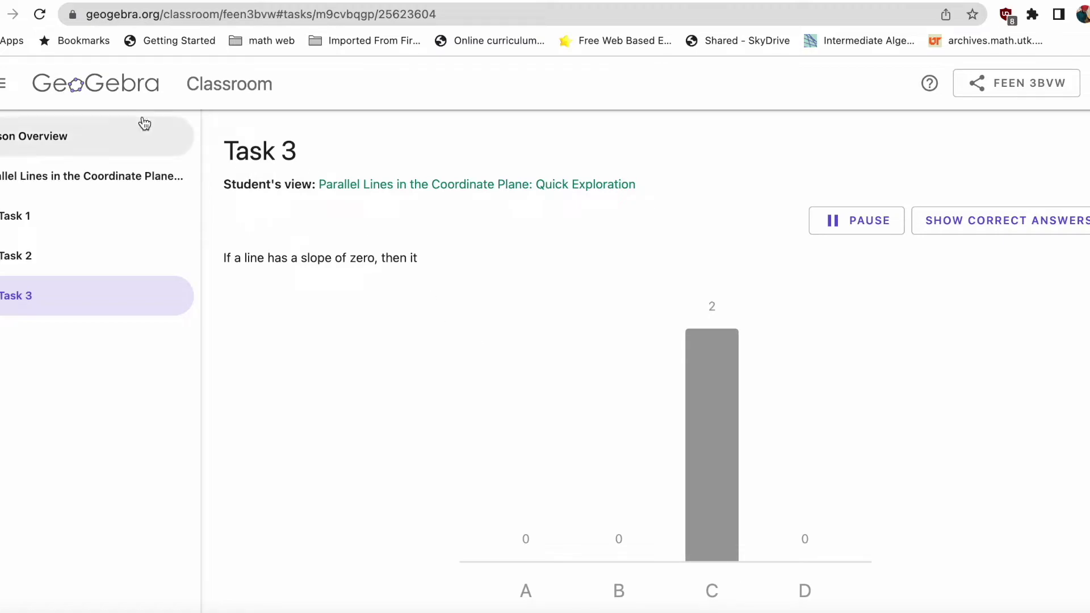
click(115, 95)
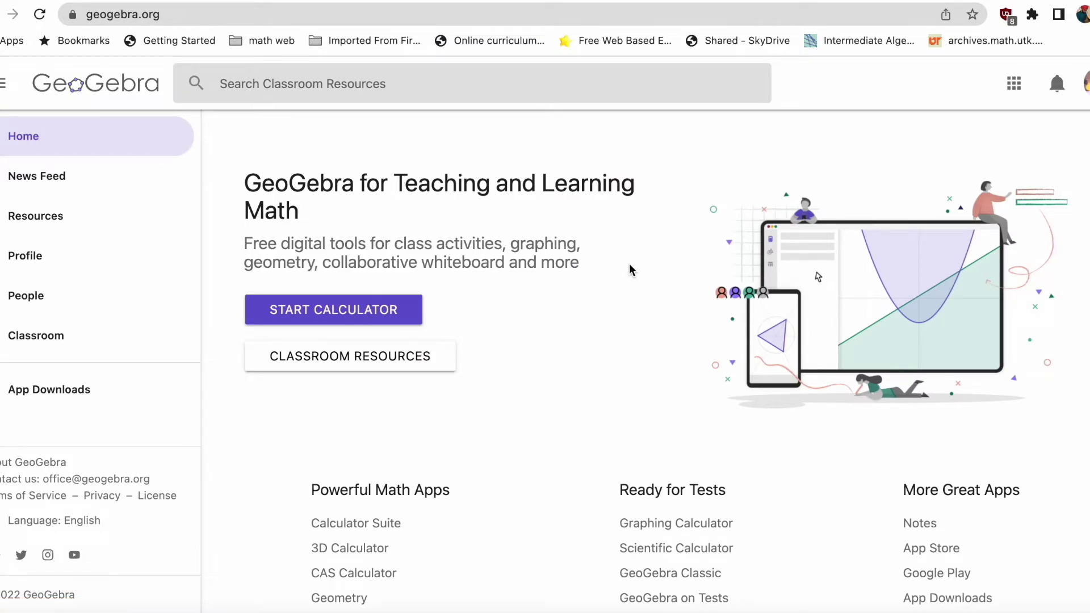
Open the GeoGebra Team's 'Perpendicular Lines in the Coordinate Plane: Quick Exploration' activity from Resources
click(41, 227)
scroll(631, 424, down, 3)
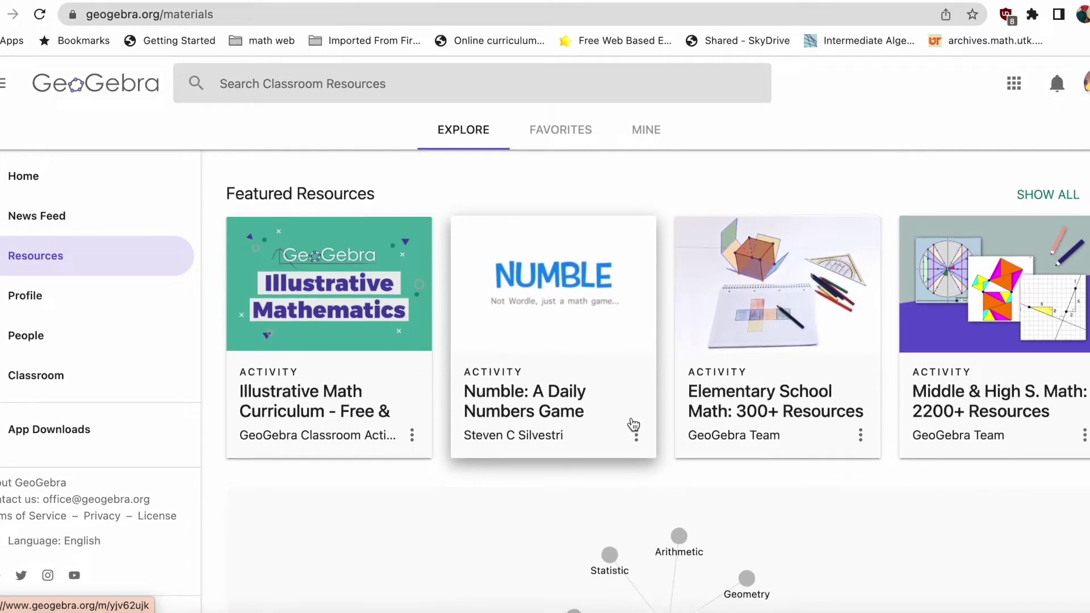
scroll(631, 417, down, 10)
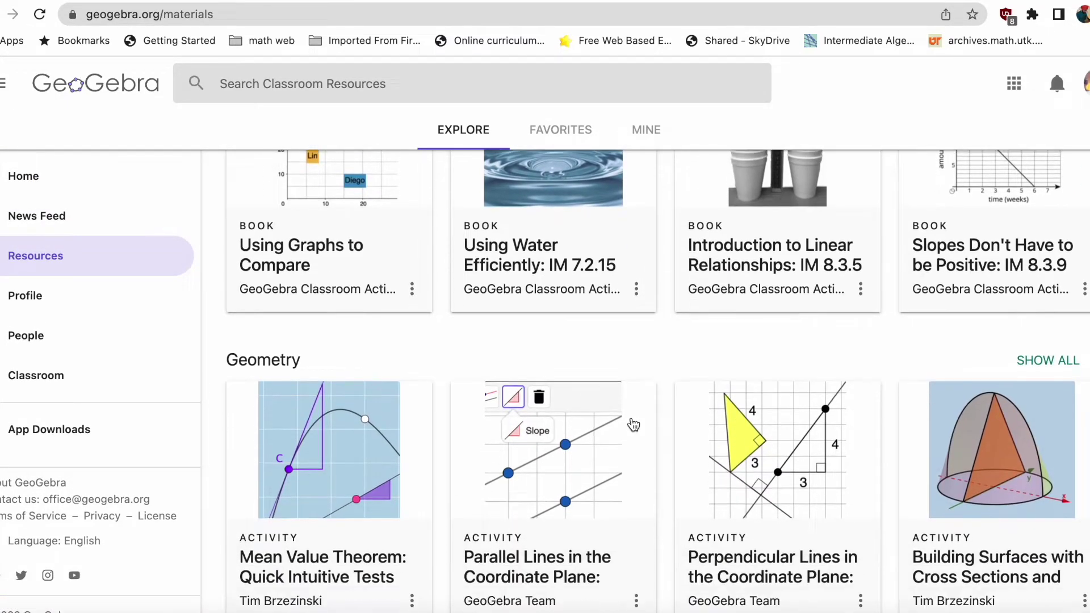
click(715, 481)
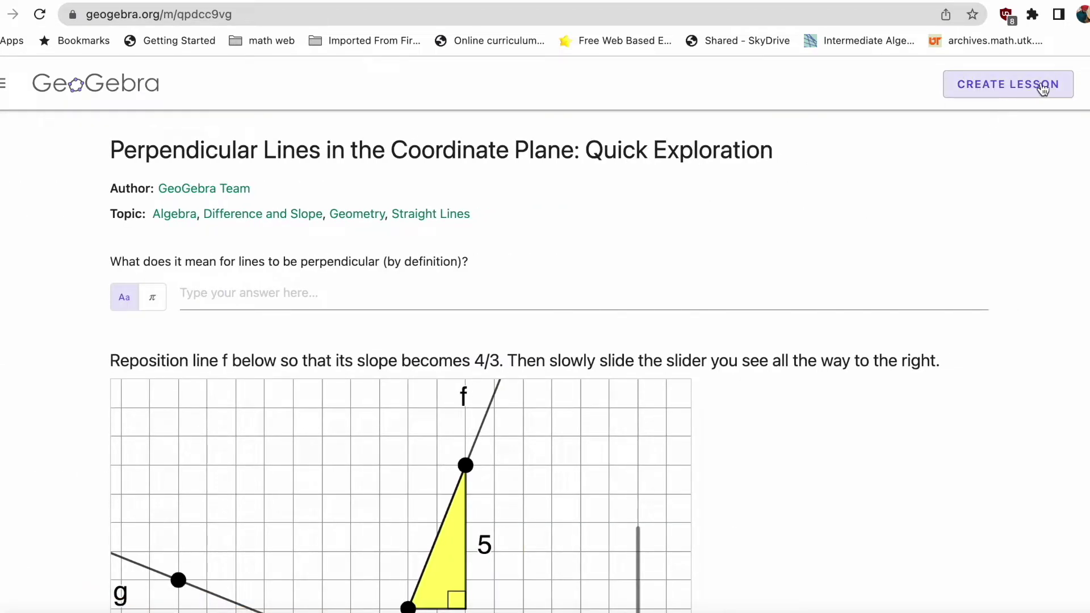
scroll(958, 267, down, 2)
scroll(958, 269, down, 20)
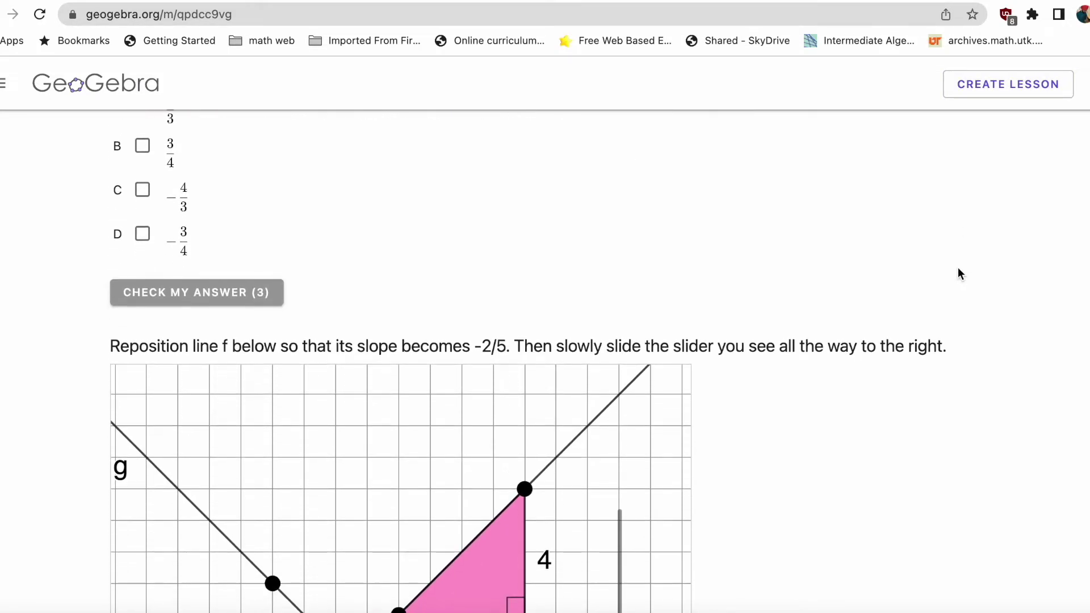
scroll(958, 269, up, 20)
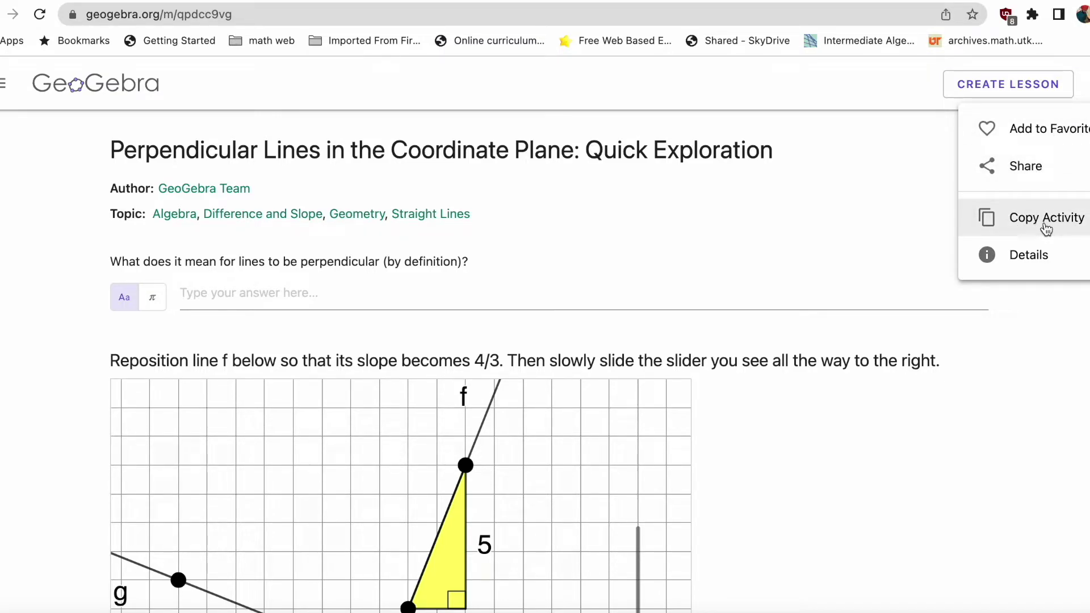
click(1045, 227)
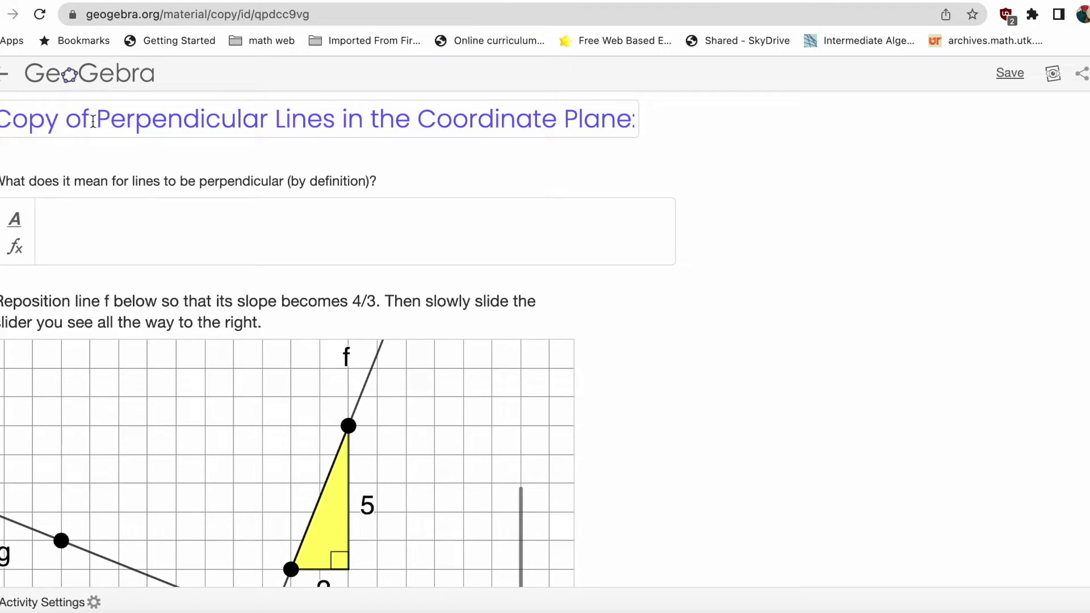
click(90, 120)
key(BackSpace)
key(BackSpace)
key(BackSpace)
key(BackSpace)
key(BackSpace)
key(BackSpace)
key(BackSpace)
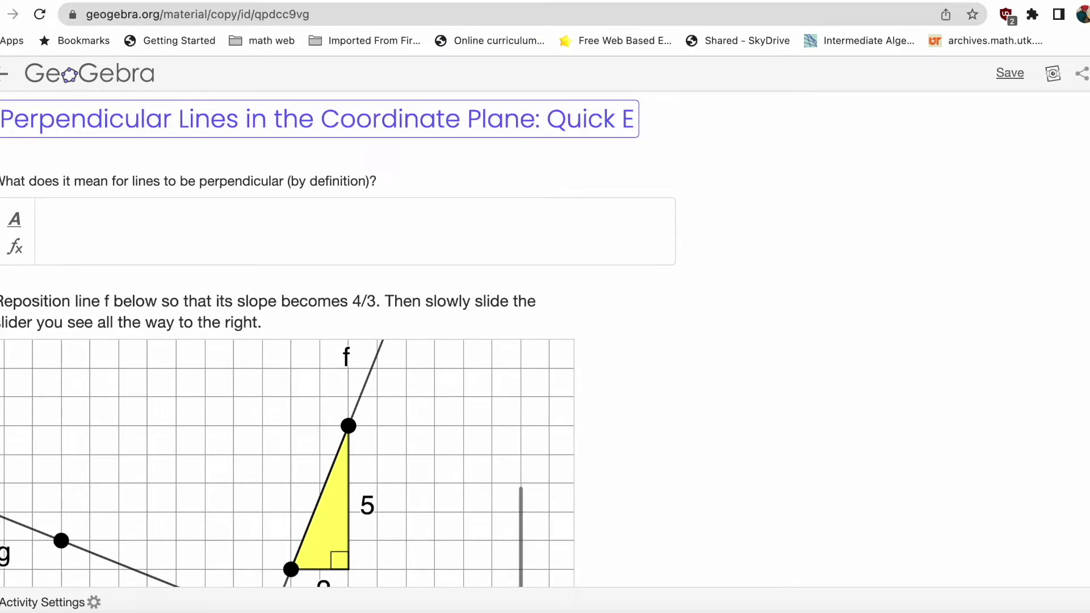
text(11)
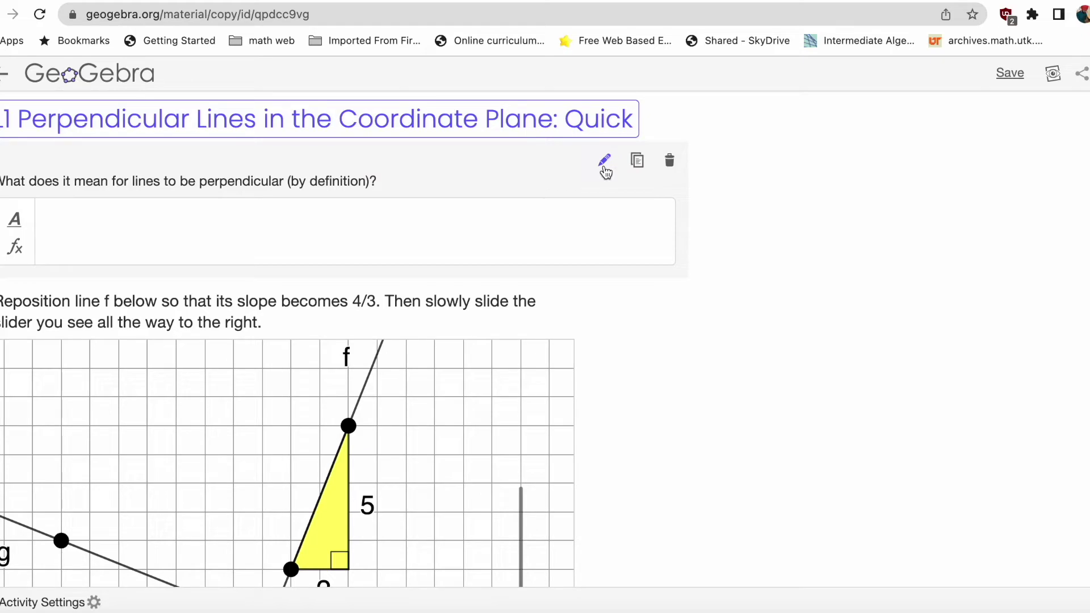
click(605, 165)
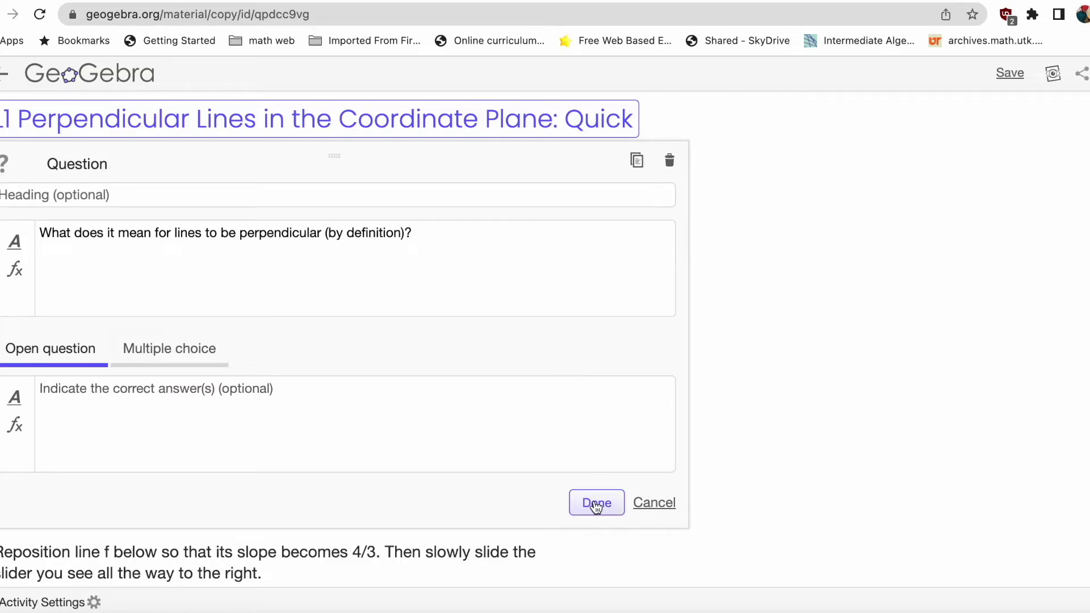
click(595, 503)
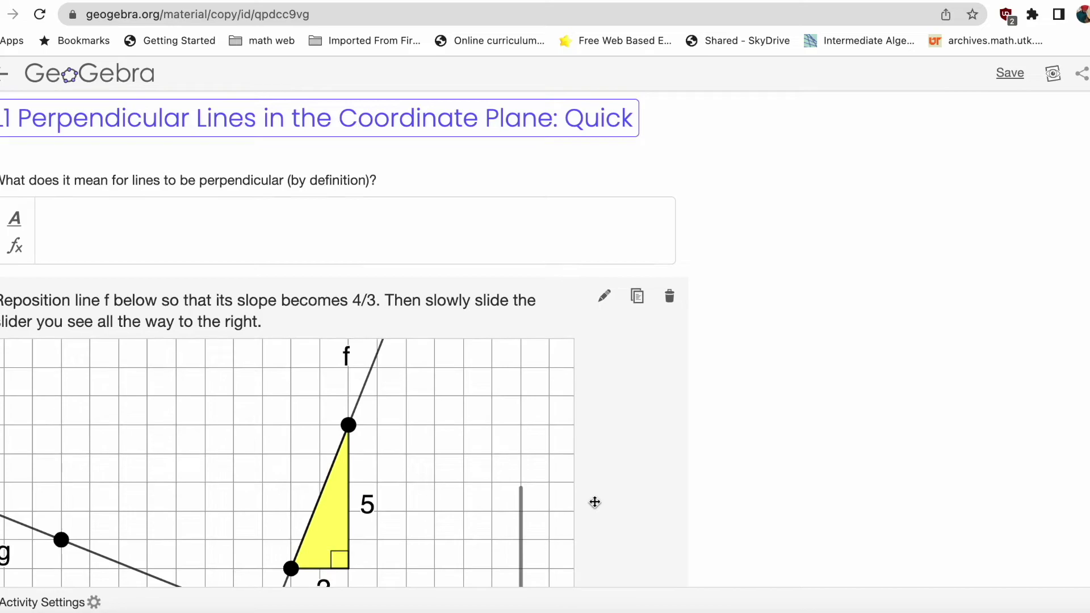
scroll(595, 503, down, 4)
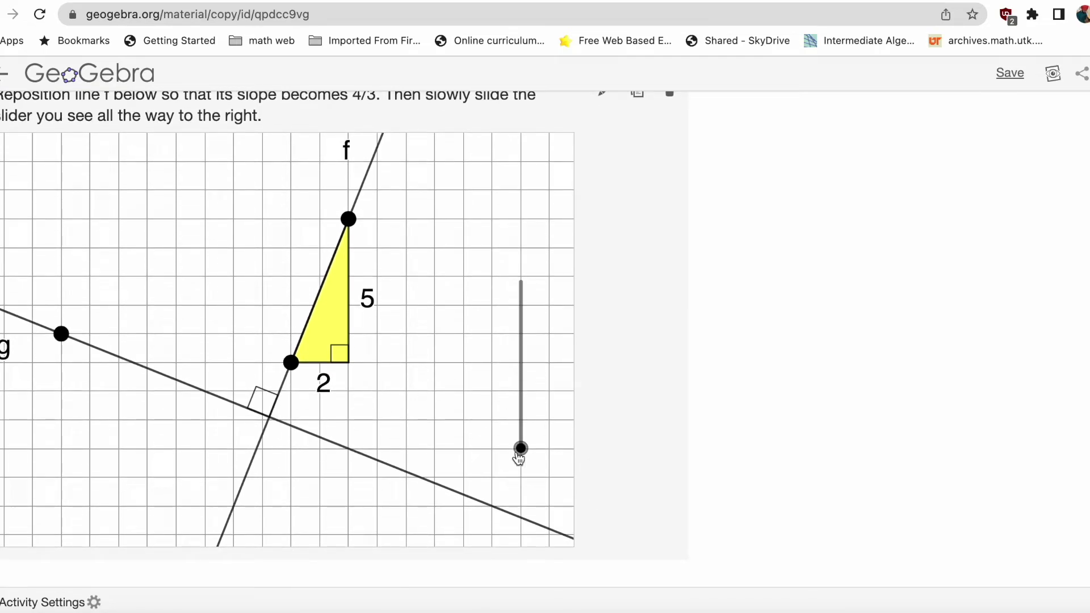
mouse_move(519, 449)
mouse_down()
mouse_move(518, 365)
mouse_move(520, 450)
mouse_up()
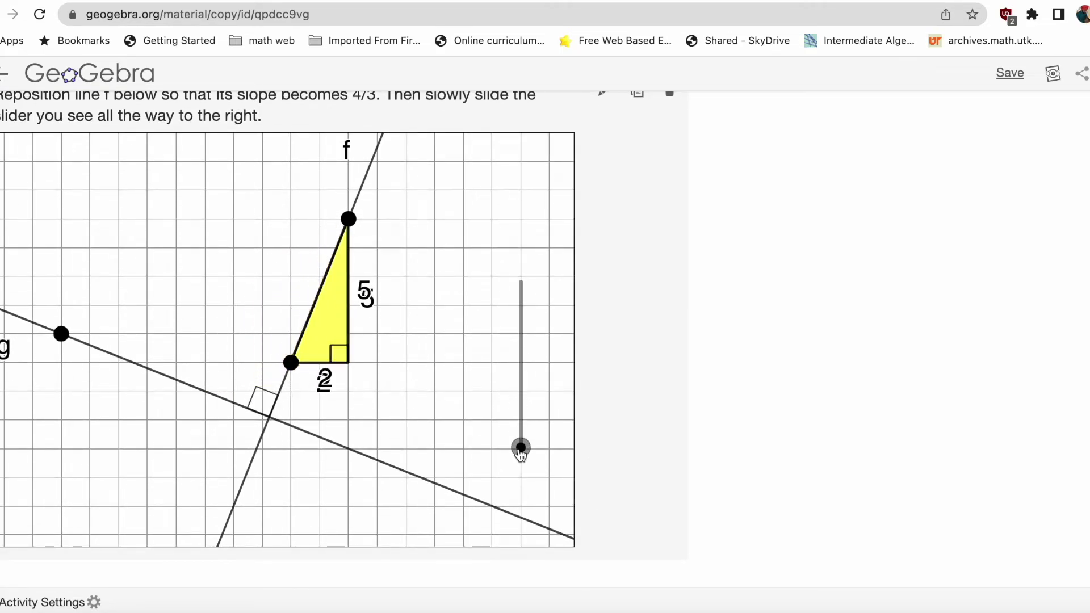
scroll(420, 455, down, 5)
scroll(420, 455, up, 7)
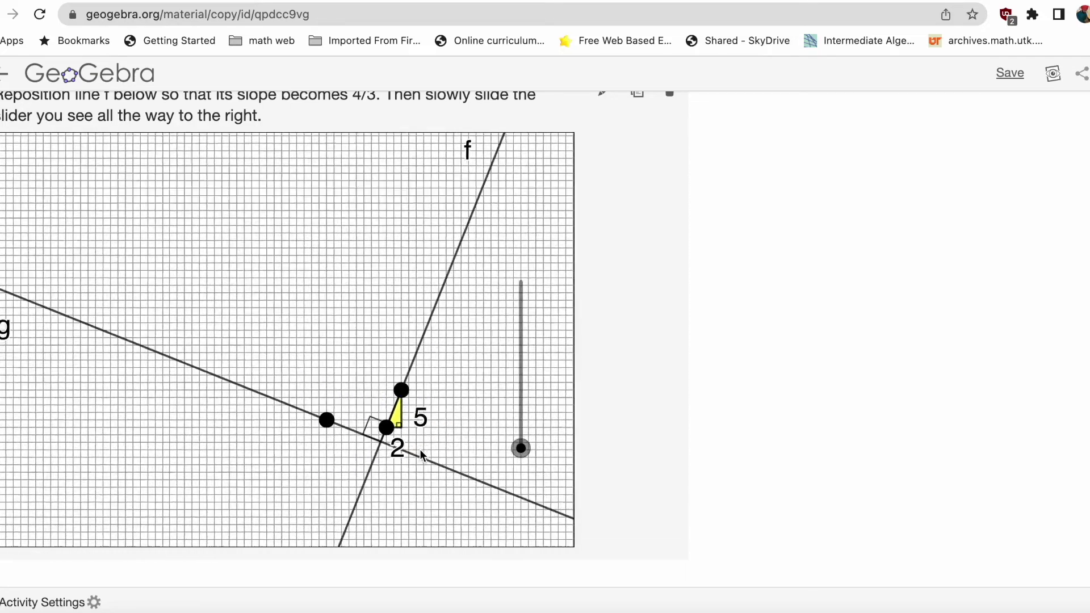
scroll(420, 449, down, 3)
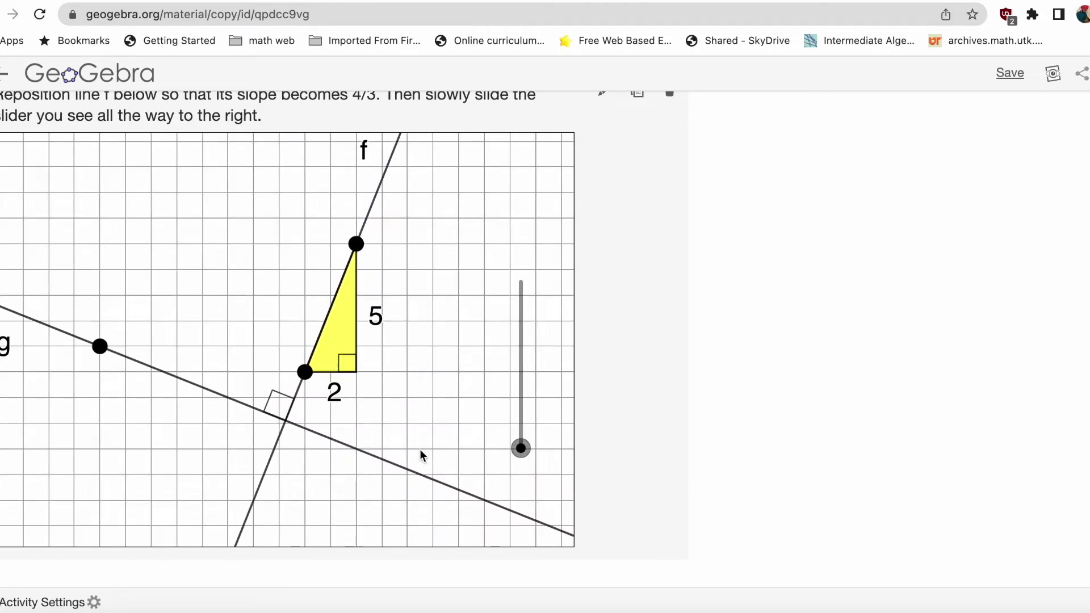
scroll(926, 374, down, 1)
scroll(926, 374, down, 8)
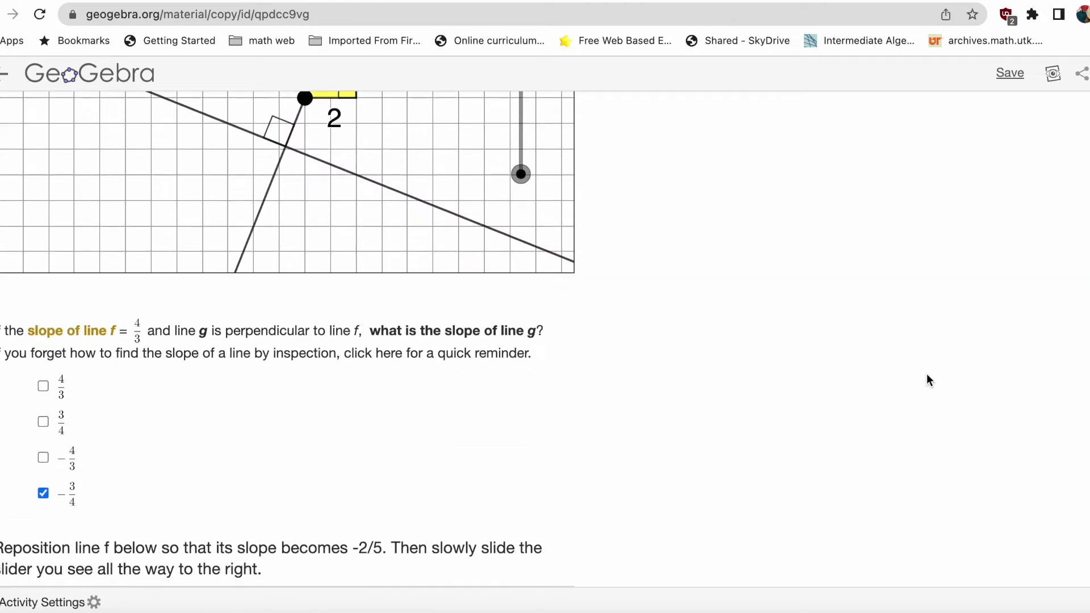
mouse_move(427, 196)
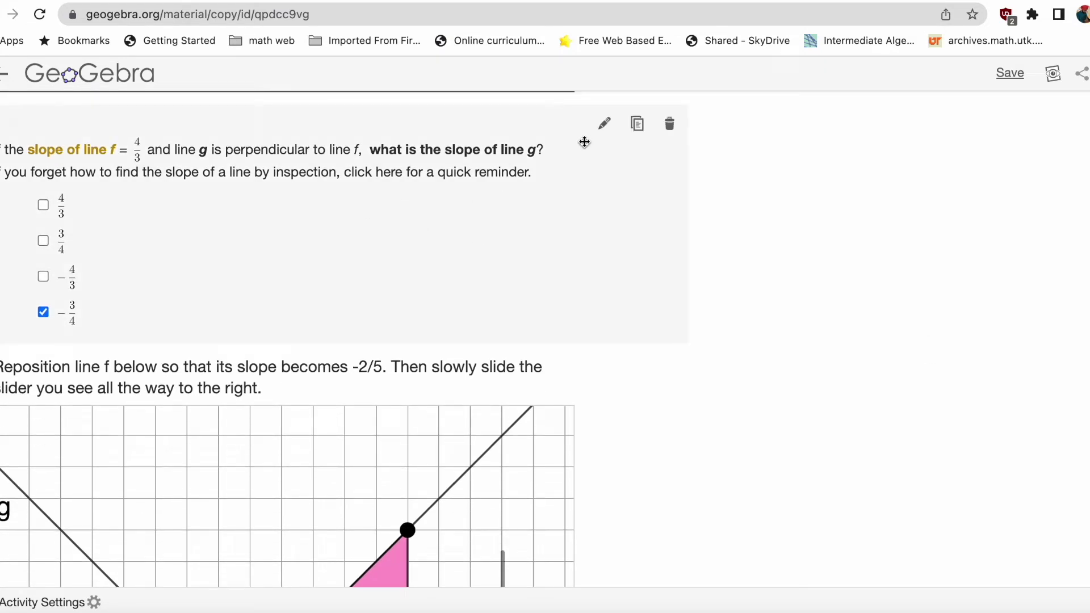
scroll(660, 335, down, 9)
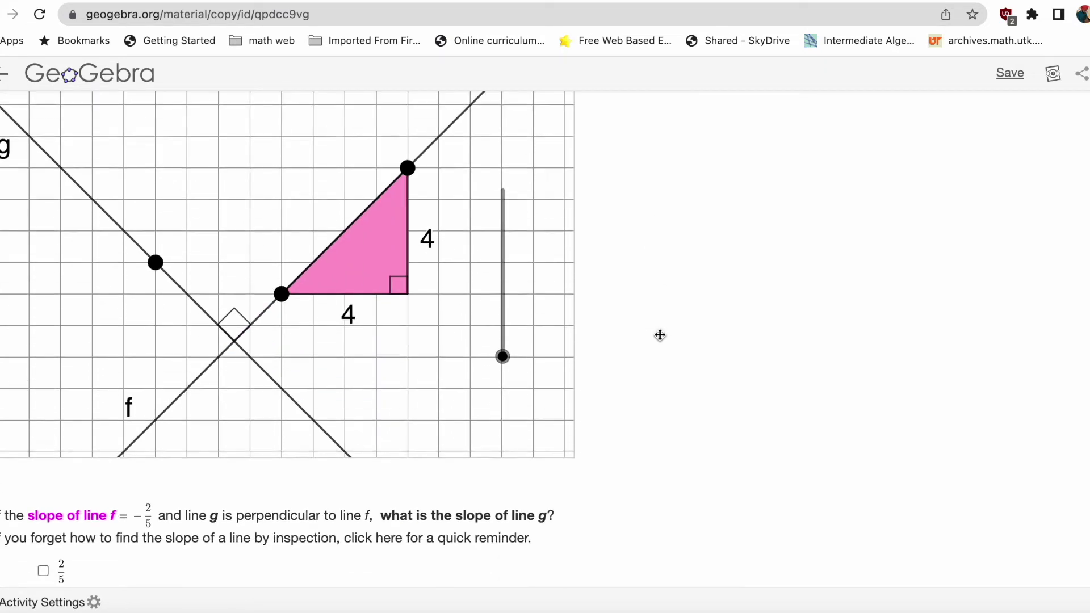
scroll(762, 386, down, 1)
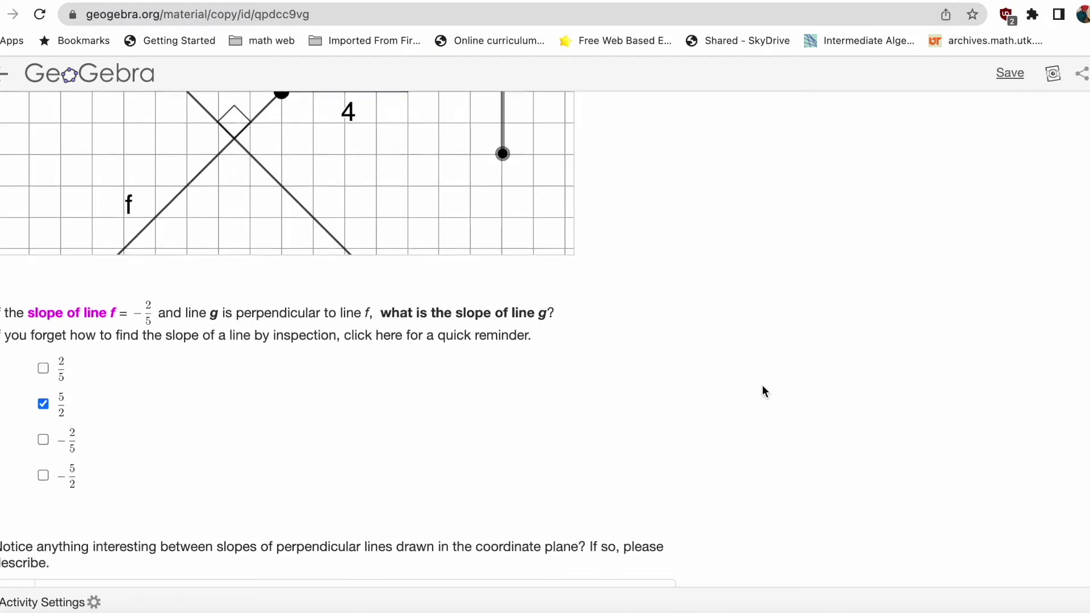
scroll(763, 386, up, 20)
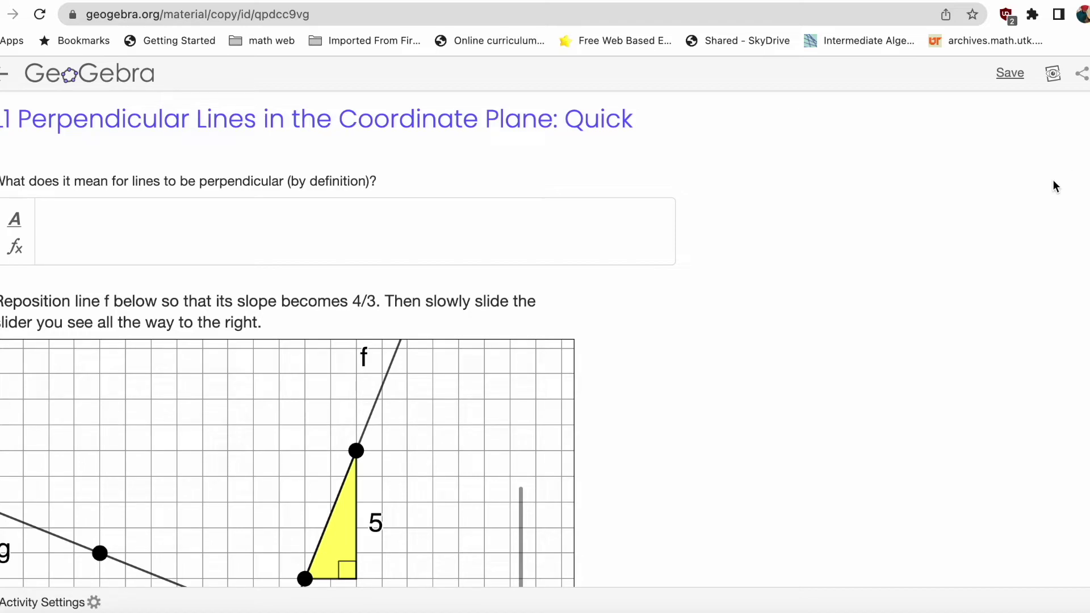
Check the ADD ELEMENT types without adding any, then save and close the edited activity
scroll(844, 391, down, 20)
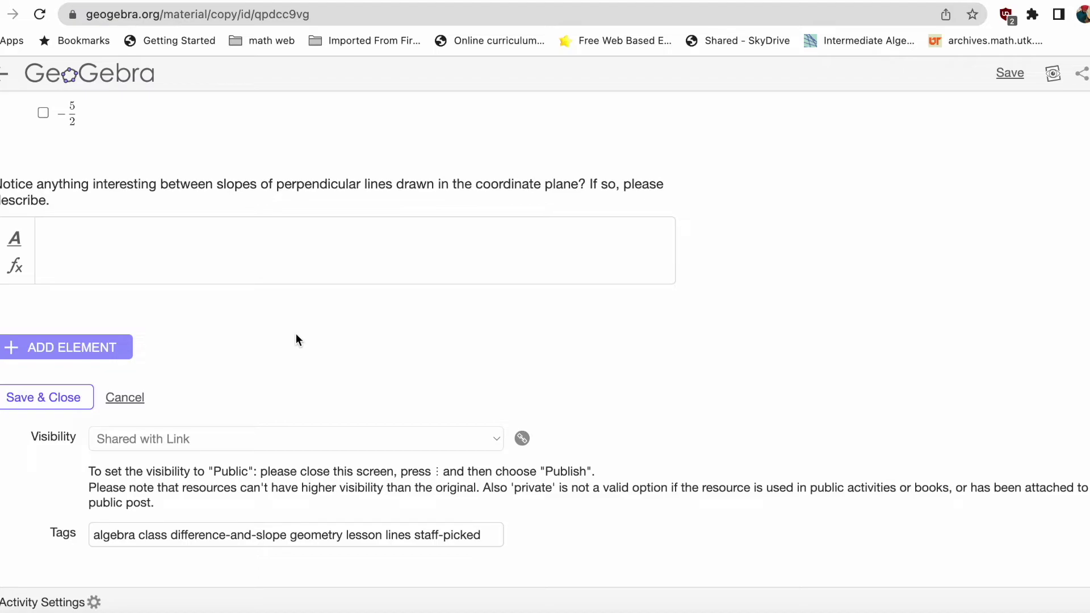
click(59, 351)
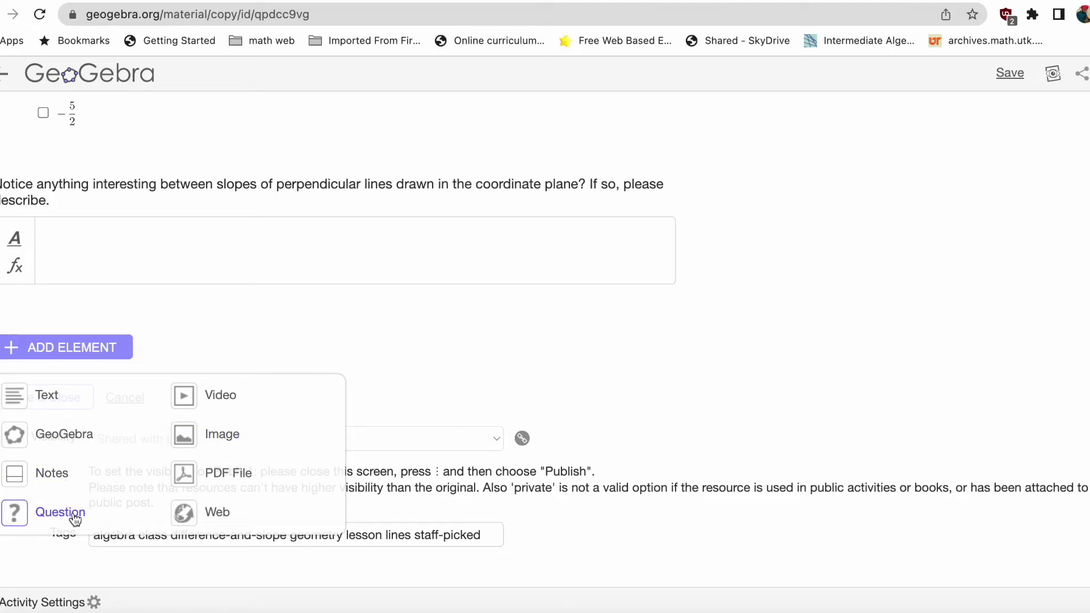
scroll(531, 268, up, 1)
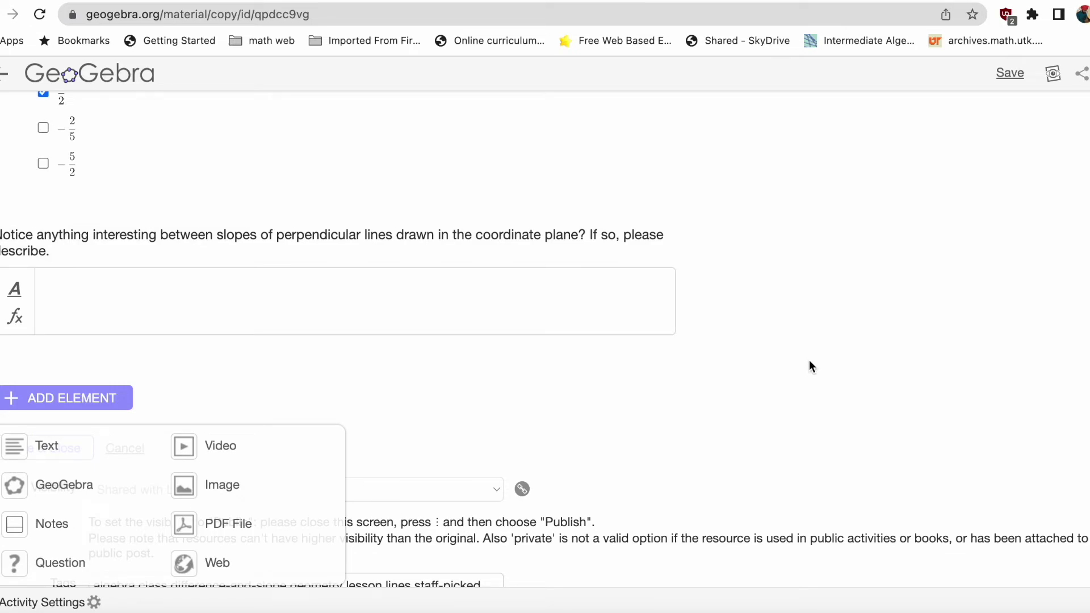
click(89, 409)
click(843, 362)
scroll(693, 418, down, 1)
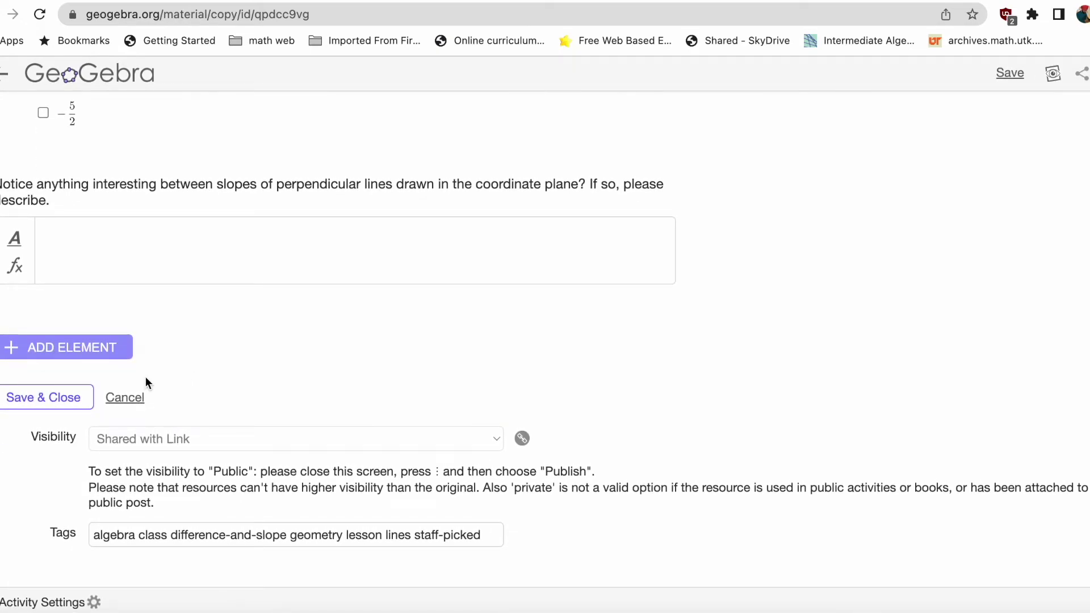
click(45, 402)
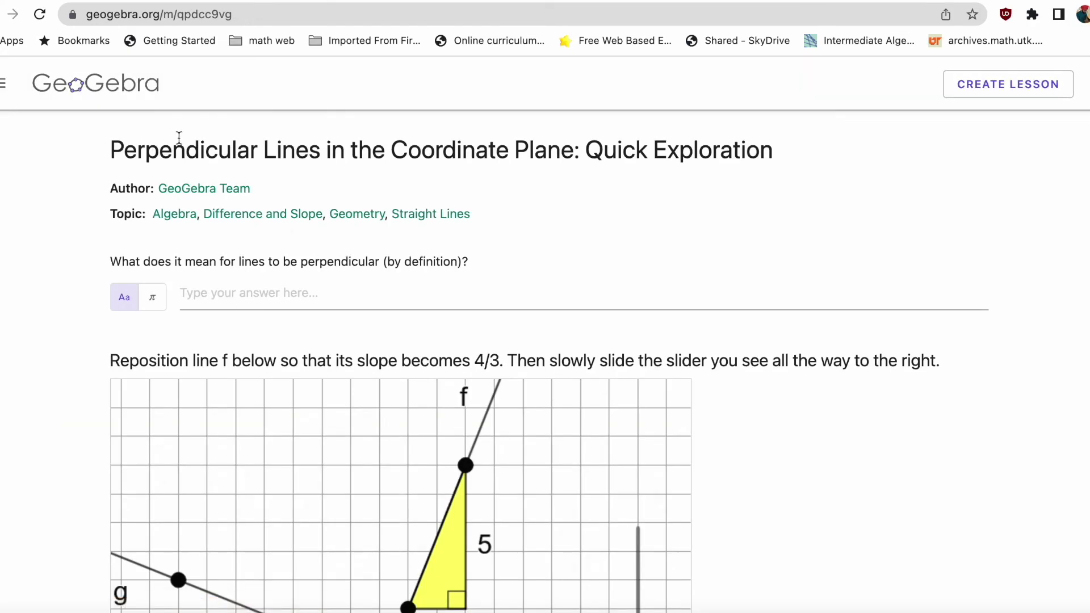
Open the saved 'L1 Perpendicular Lines in the Coordinate Plane: Quick Exploration' from the profile's resources
click(102, 94)
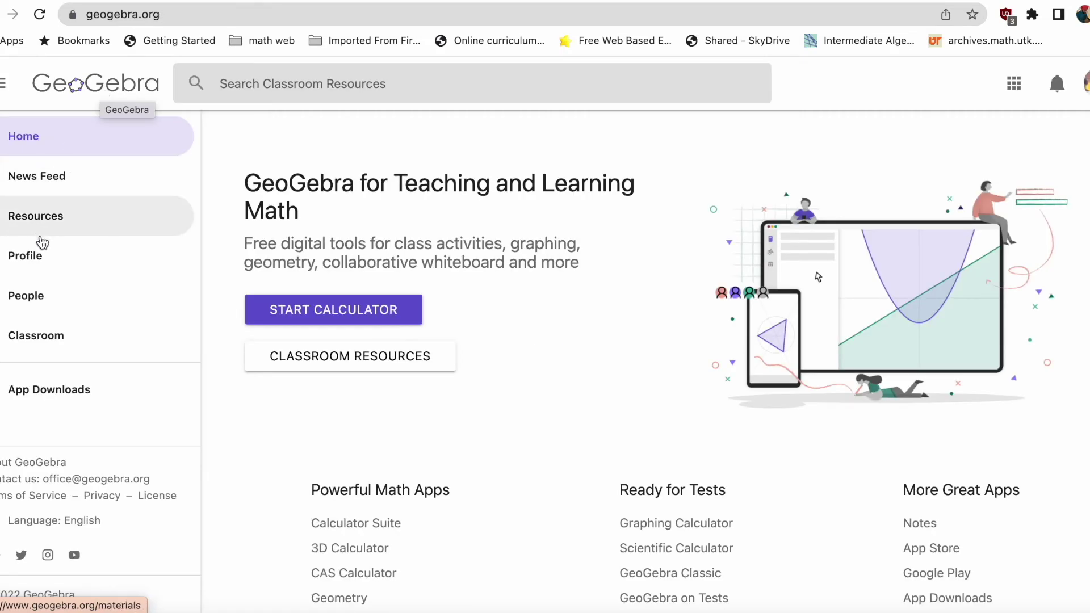
click(40, 257)
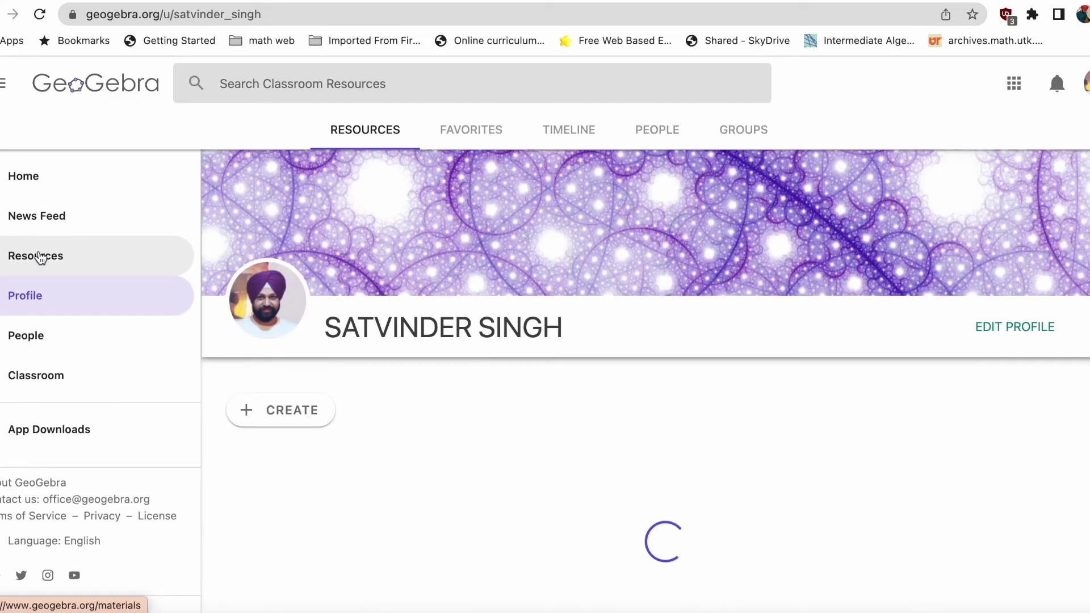
scroll(511, 430, down, 5)
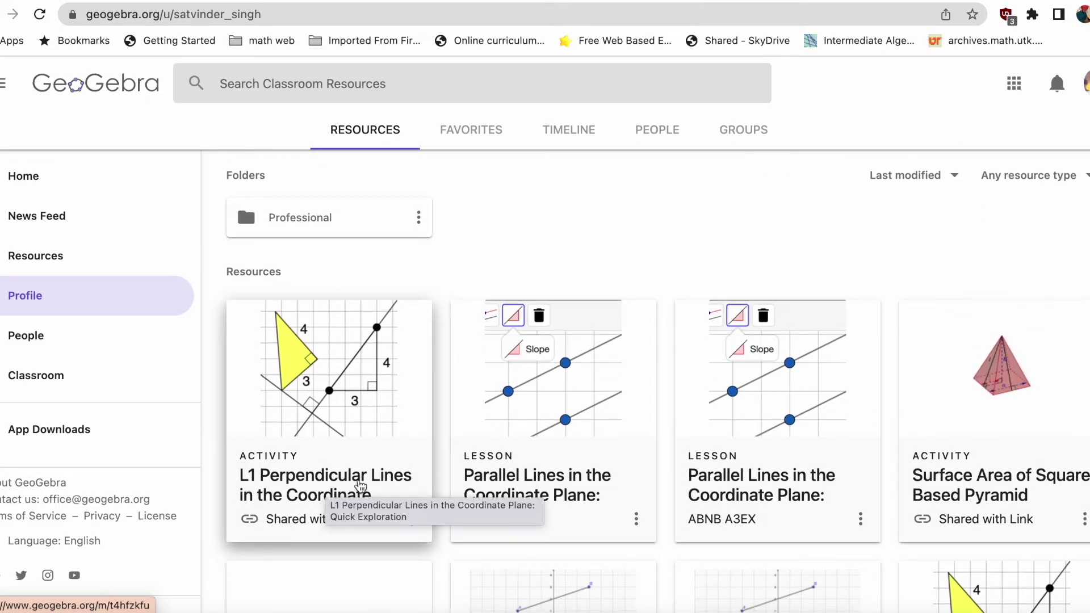
click(346, 496)
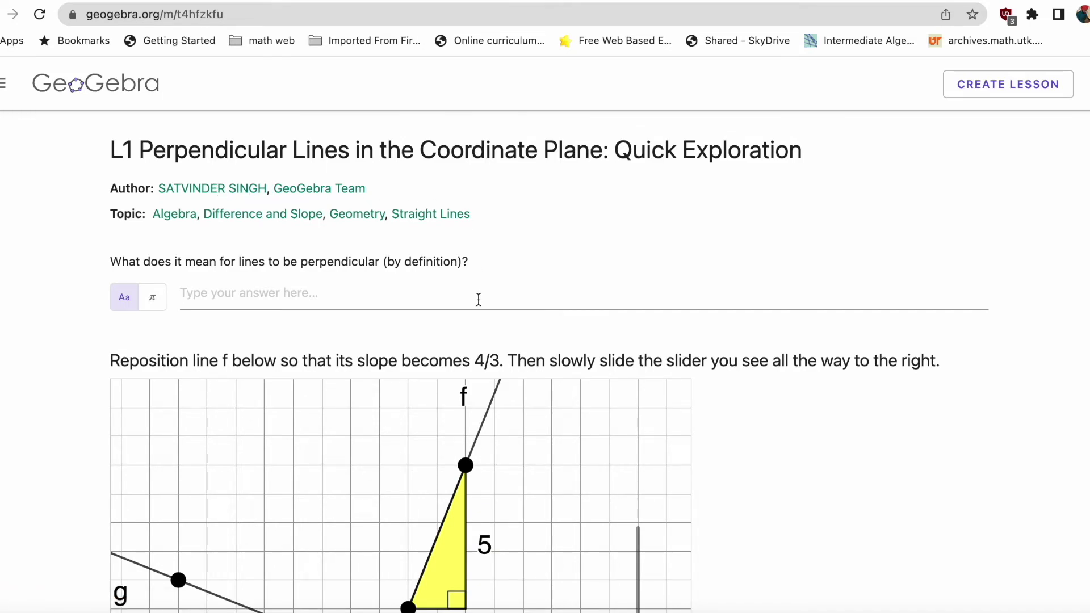
scroll(835, 348, down, 20)
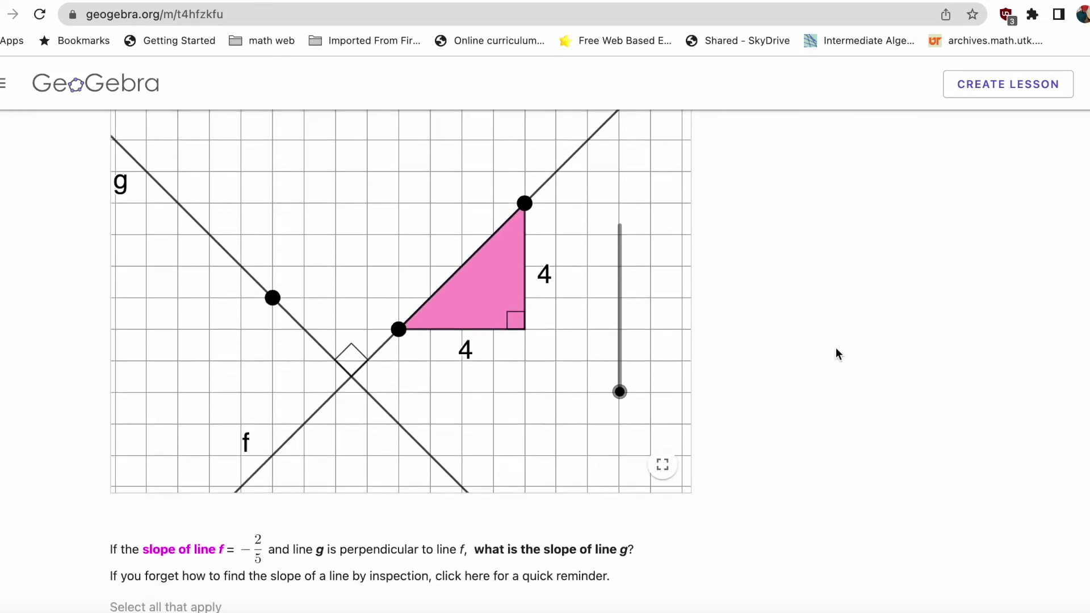
scroll(835, 347, down, 12)
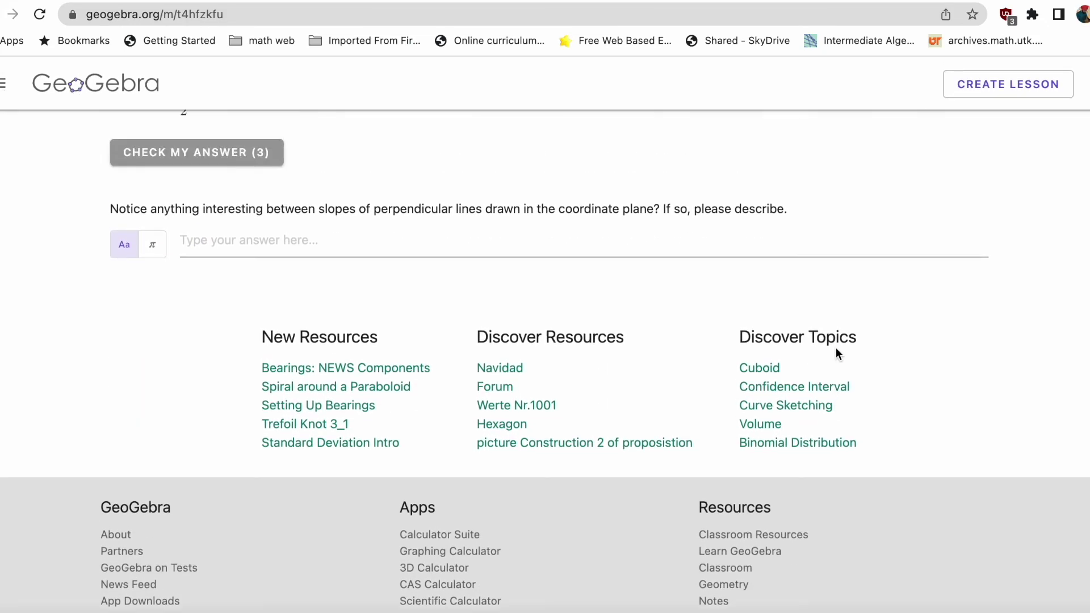
scroll(836, 348, up, 20)
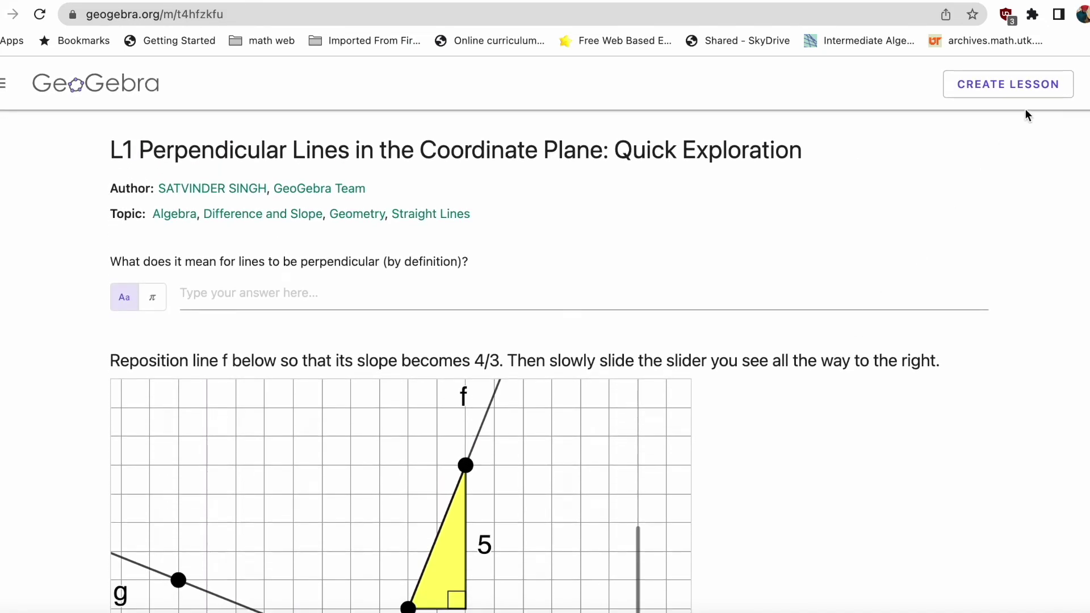